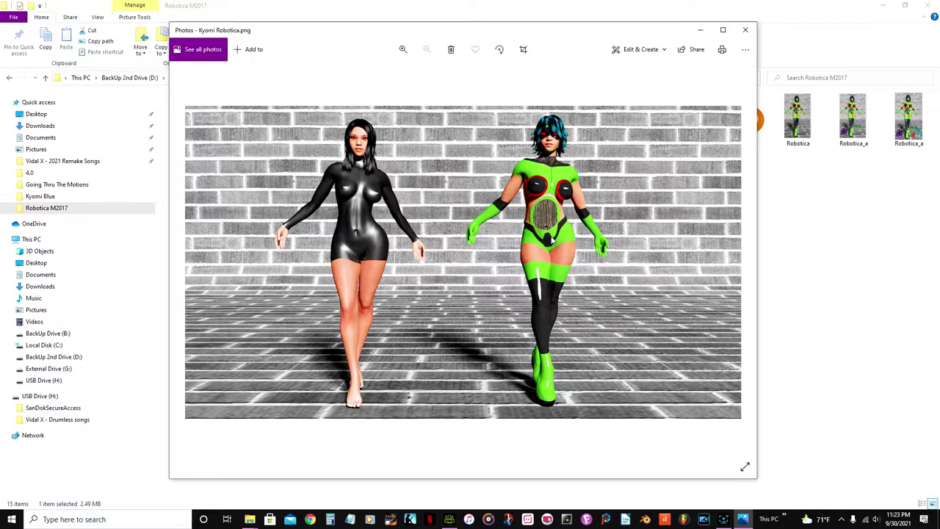
# - View the older Robotica M2014_3 render from the Robotica M2017 folder, and close it
pyautogui.click(700, 32)
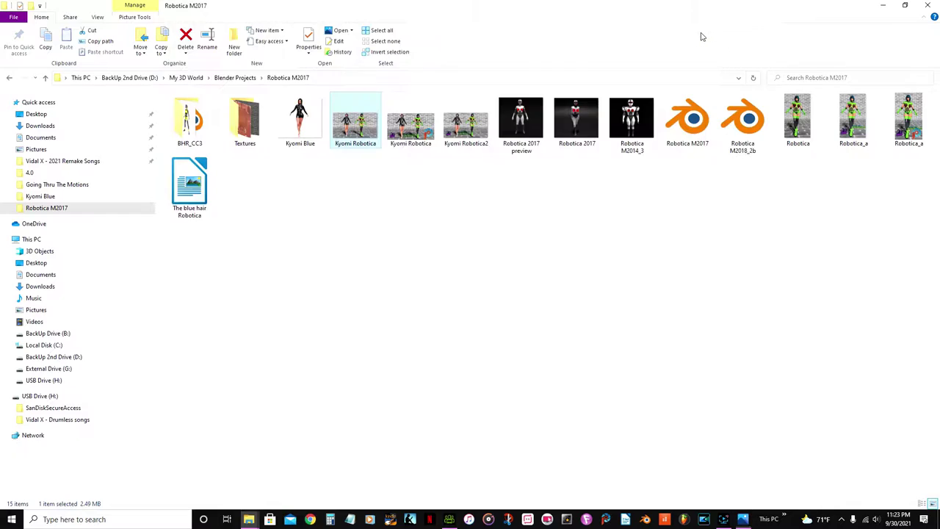
pyautogui.doubleClick(630, 125)
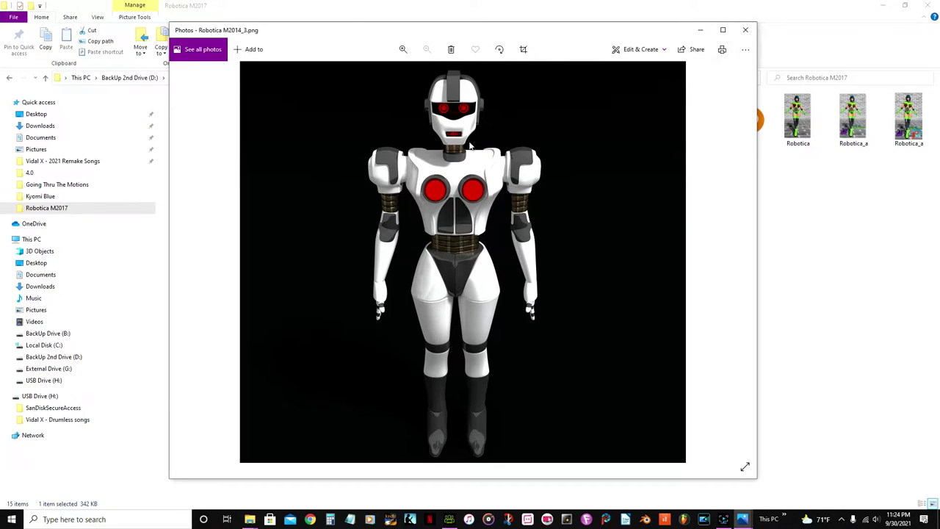
pyautogui.click(745, 31)
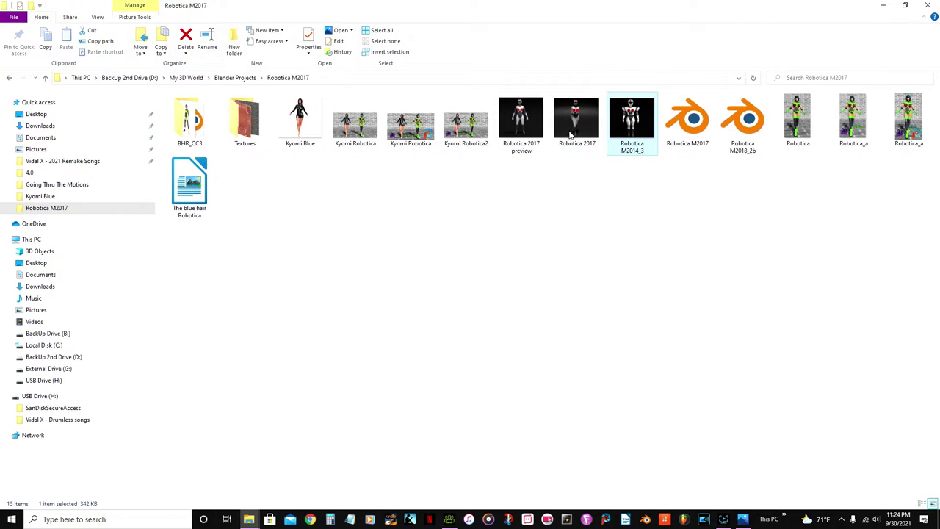
# - Open the Robotica 2017 render, examine the suit design up close, and close the picture
pyautogui.doubleClick(579, 118)
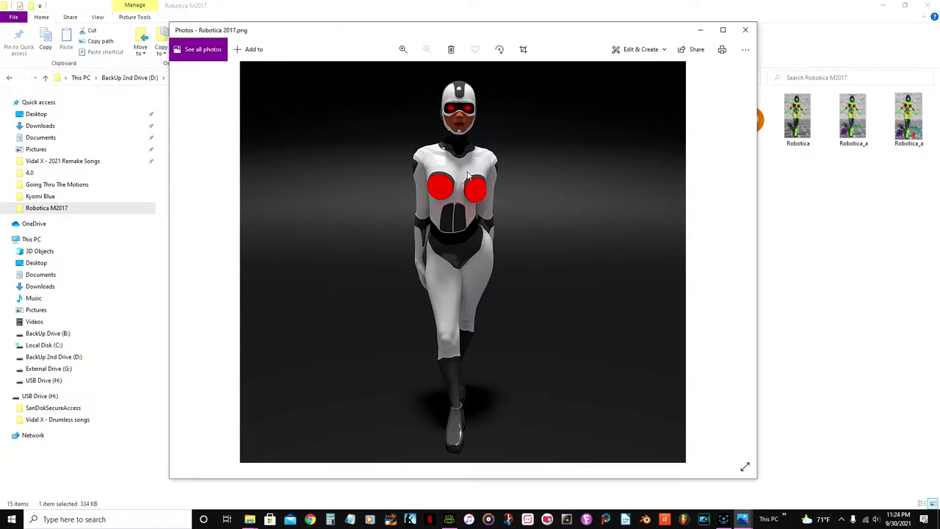
pyautogui.scroll(2, 463, 161)
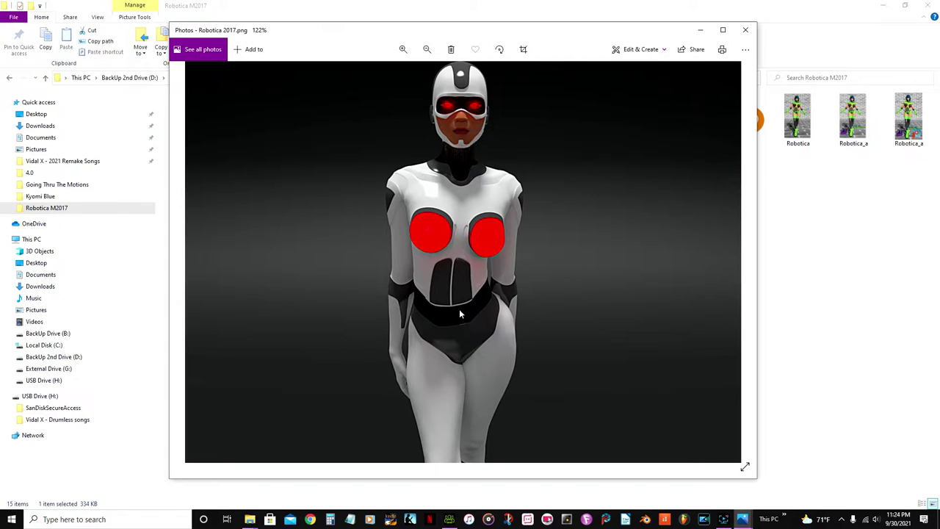
pyautogui.scroll(-2, 434, 242)
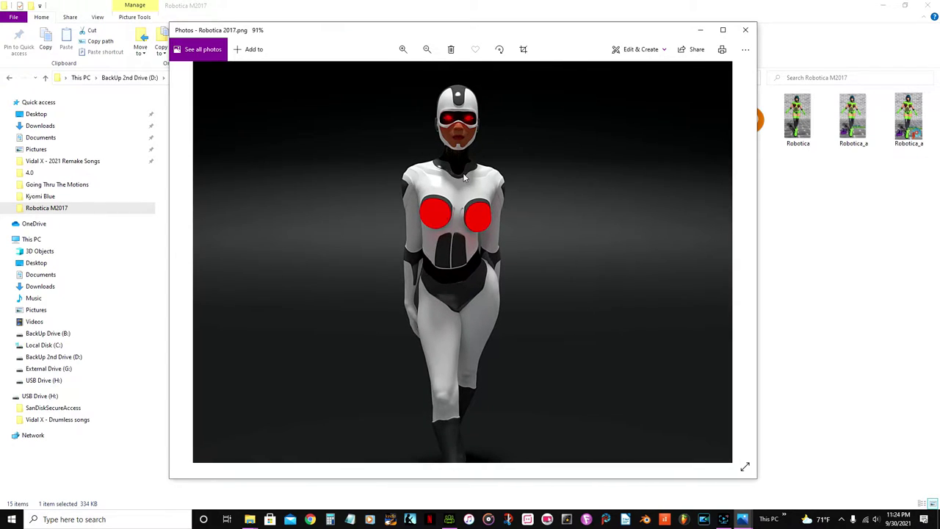
pyautogui.scroll(-1, 464, 177)
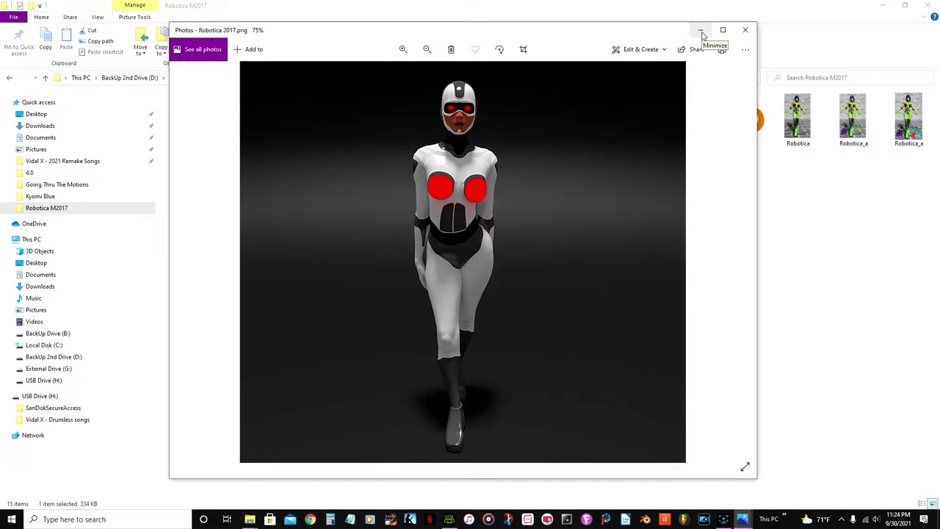
pyautogui.click(745, 30)
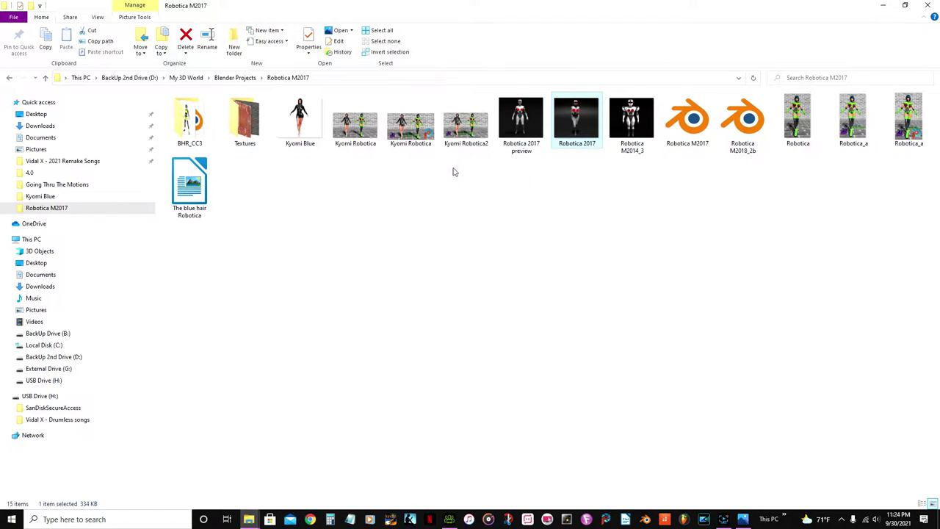
# - Bring back the Kyomi Robotica picture to examine both character designs, and put it away
pyautogui.click(743, 517)
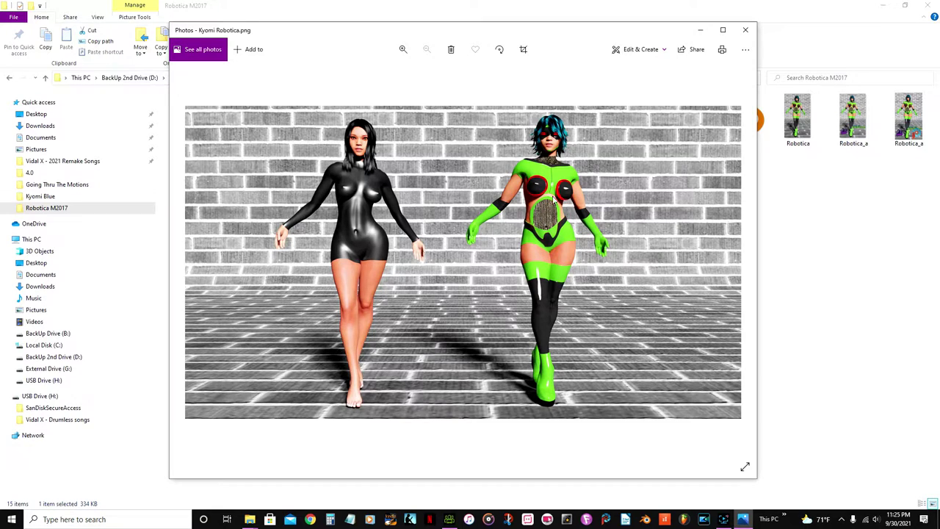
pyautogui.scroll(1, 552, 125)
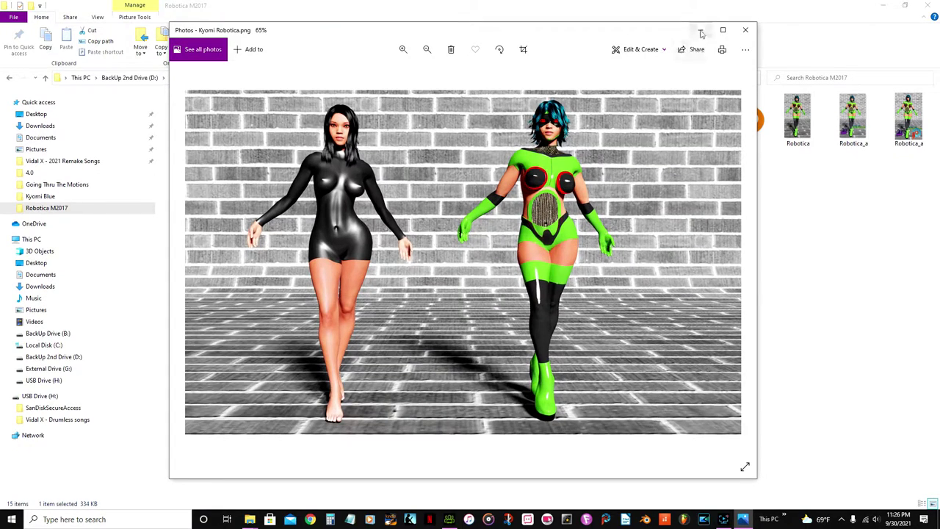
pyautogui.click(701, 30)
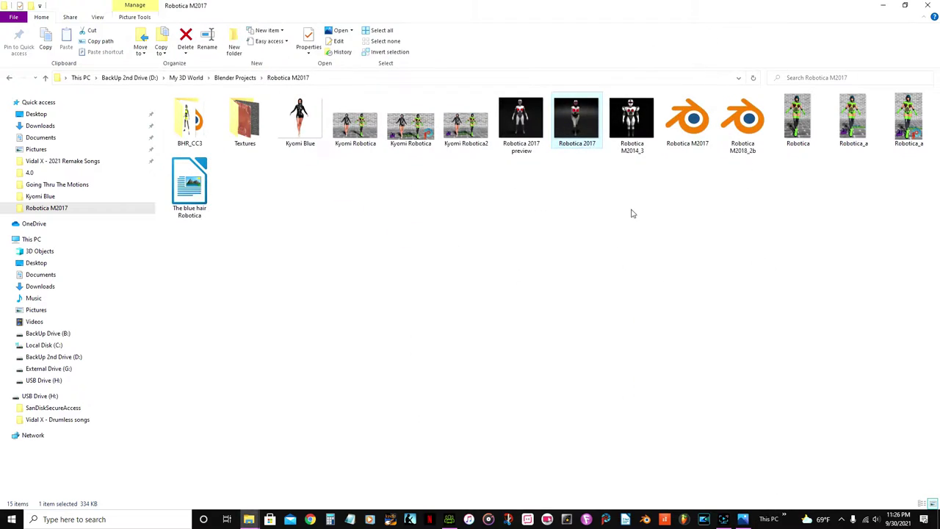
# - Switch to Character Creator 3 and apply the Strong Female body morph preset from Repack for CC3+ to the default character
pyautogui.click(448, 519)
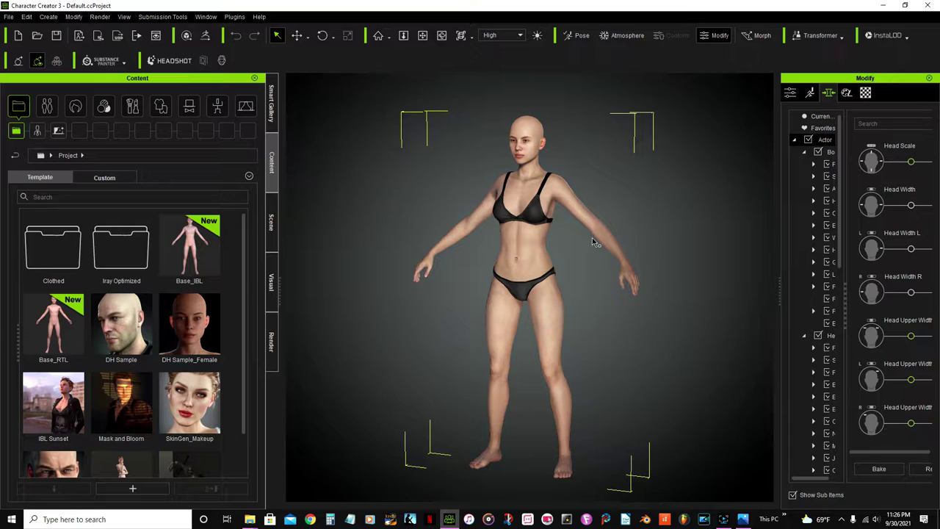
pyautogui.scroll(2, 520, 183)
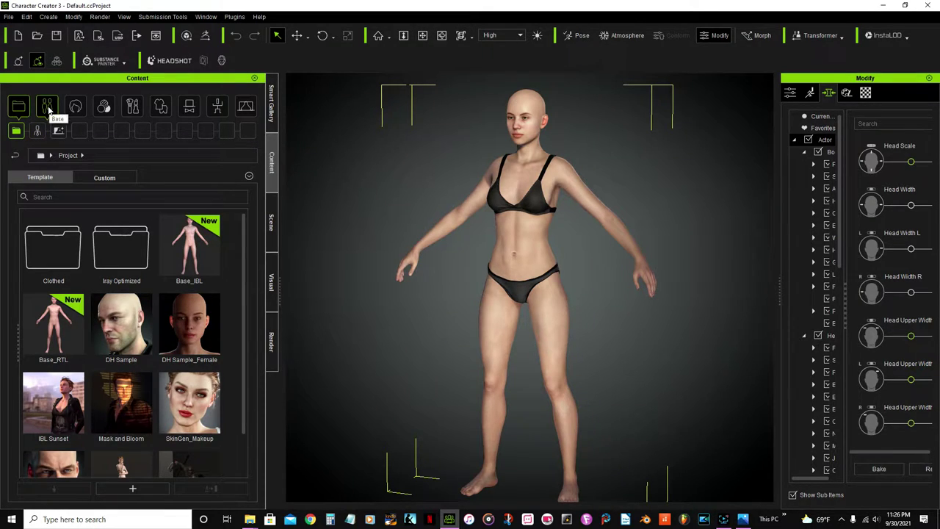
pyautogui.click(47, 107)
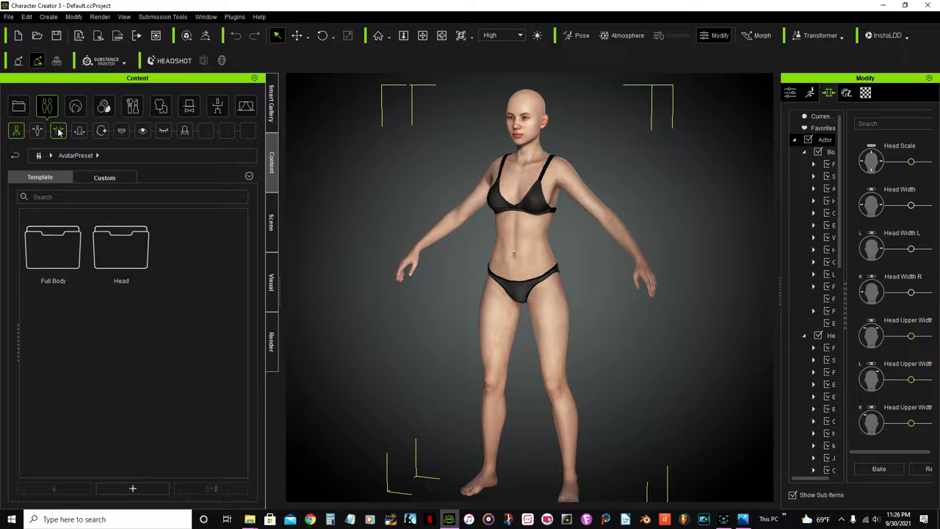
pyautogui.click(59, 131)
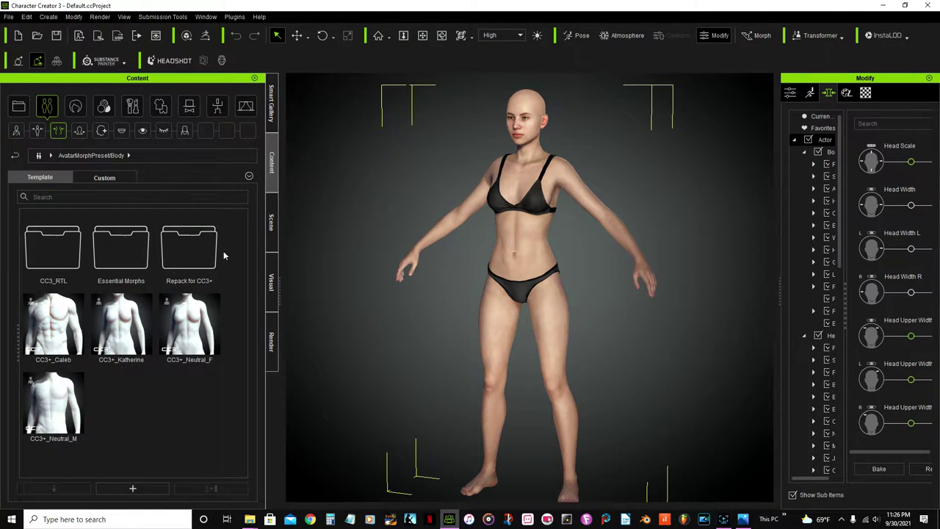
pyautogui.doubleClick(200, 258)
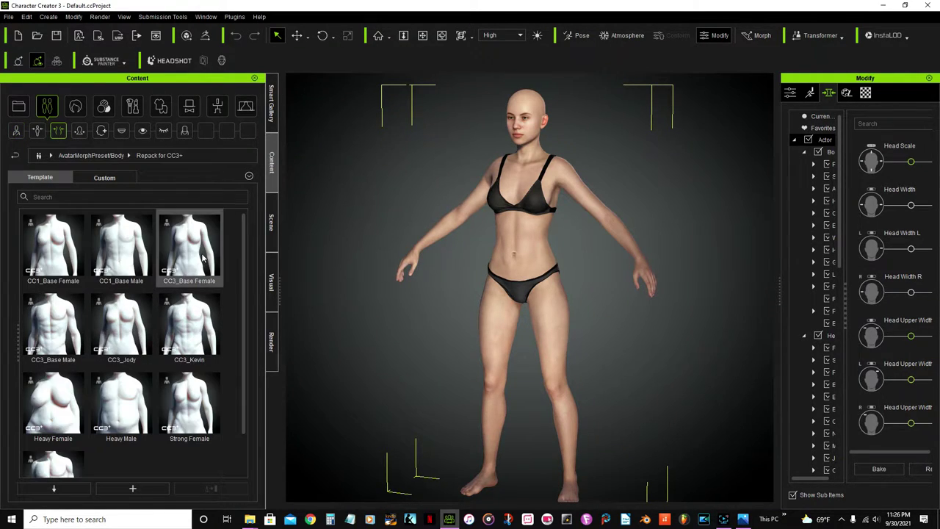
pyautogui.doubleClick(182, 417)
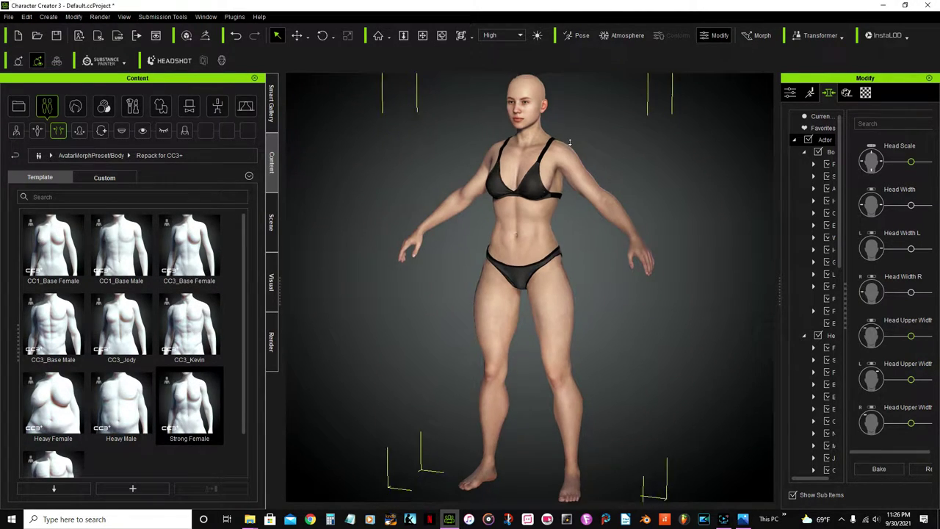
pyautogui.moveTo(569, 142); pyautogui.dragTo(560, 147, button='right')
pyautogui.click(443, 37)
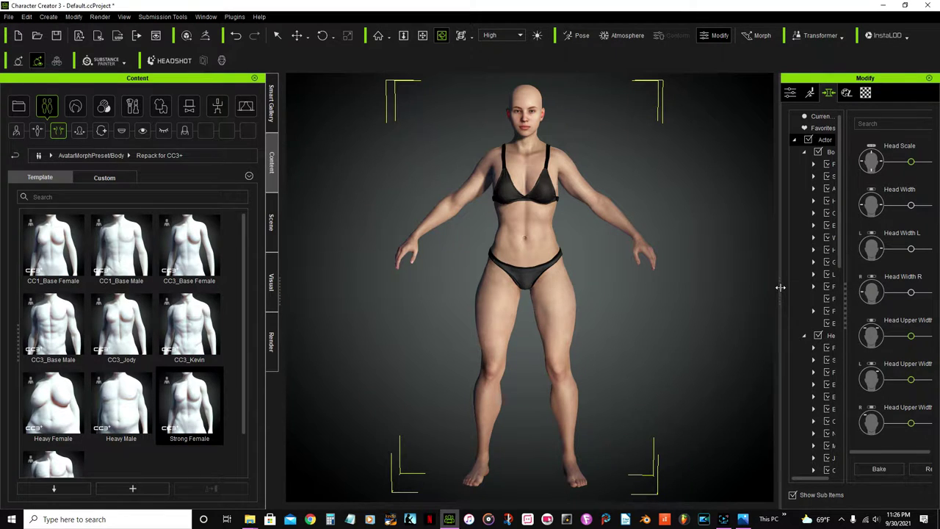
# - Widen the morph settings area and set the full-body Body Tone morph to 60
pyautogui.moveTo(780, 287); pyautogui.dragTo(689, 287)
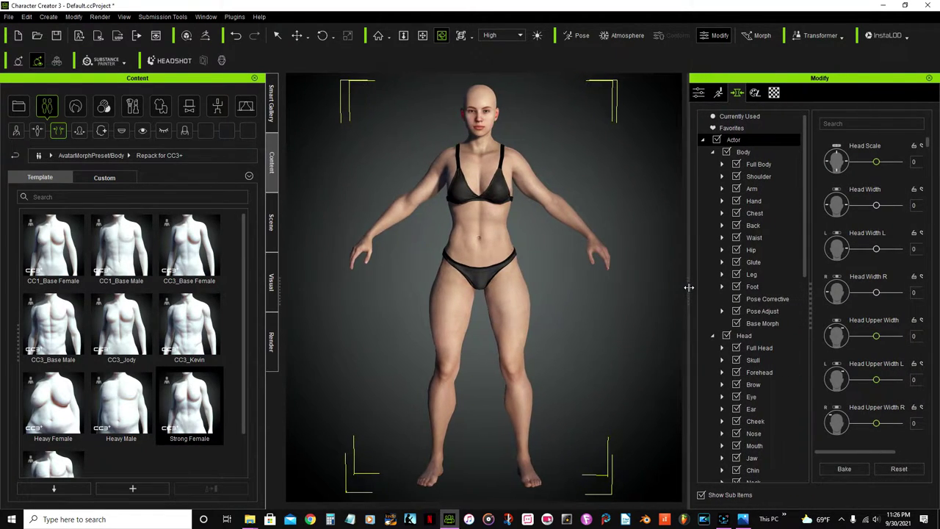
pyautogui.click(753, 165)
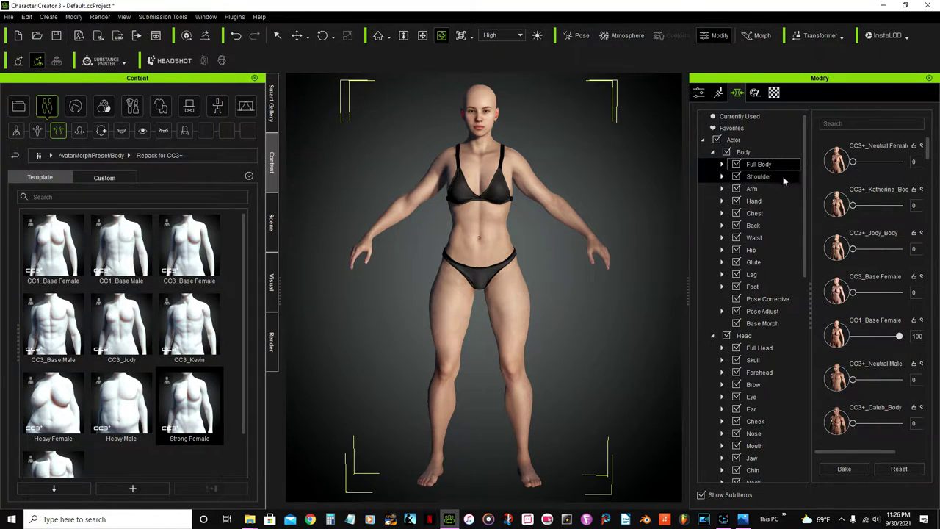
pyautogui.scroll(-3, 870, 235)
pyautogui.scroll(-6, 870, 235)
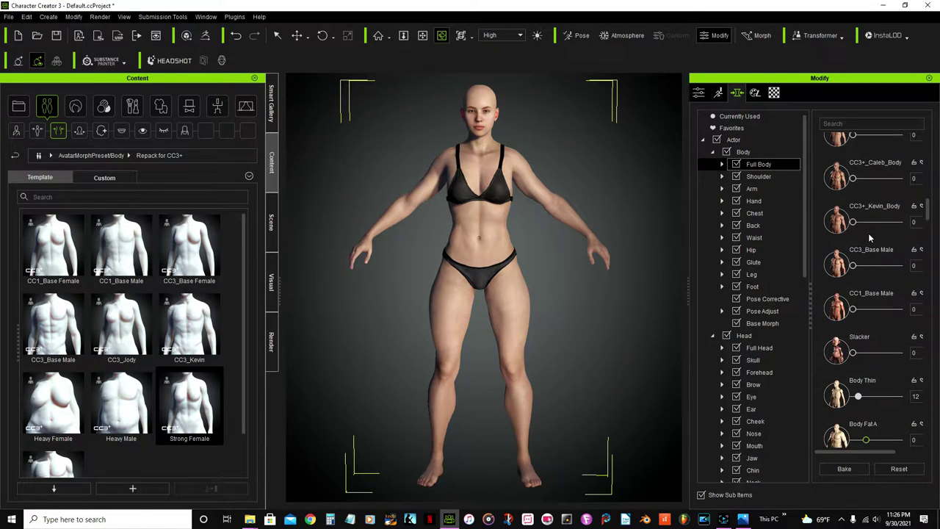
pyautogui.scroll(-5, 870, 253)
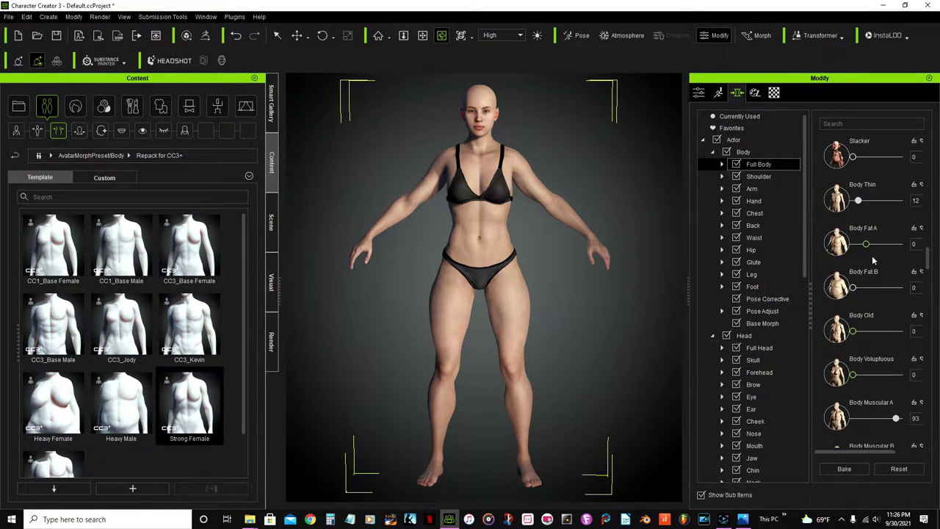
pyautogui.scroll(-2, 876, 257)
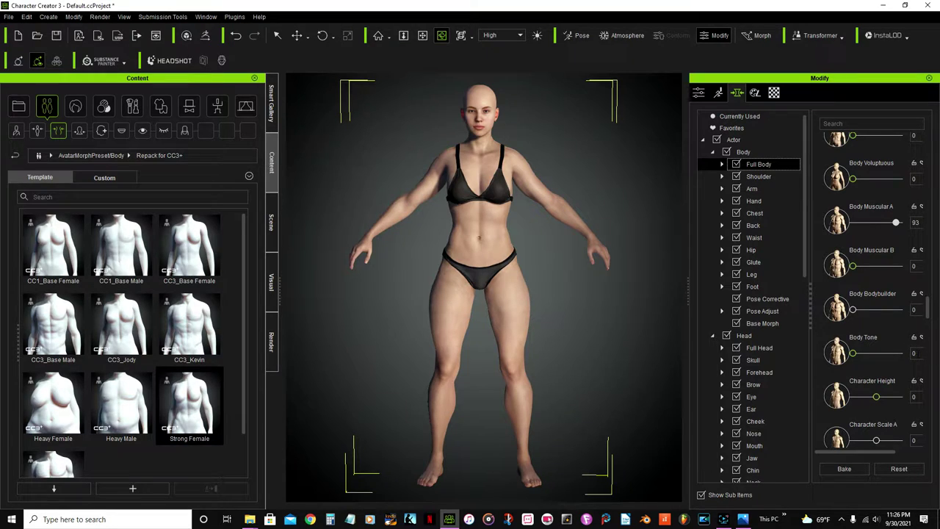
pyautogui.doubleClick(912, 353)
pyautogui.press('Return')
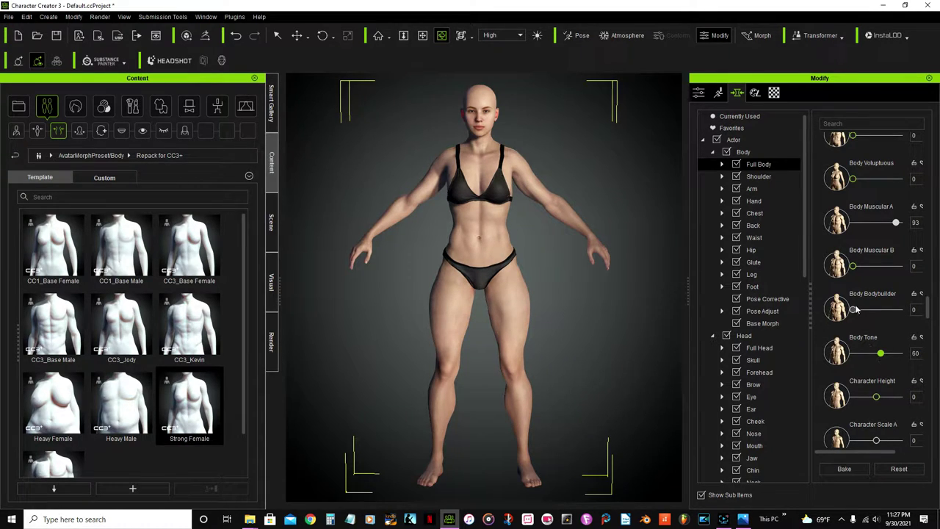
# - Set the full-body Body Thin morph to 20 and save the project as Kyomi Blue
pyautogui.scroll(3, 859, 308)
pyautogui.scroll(3, 887, 257)
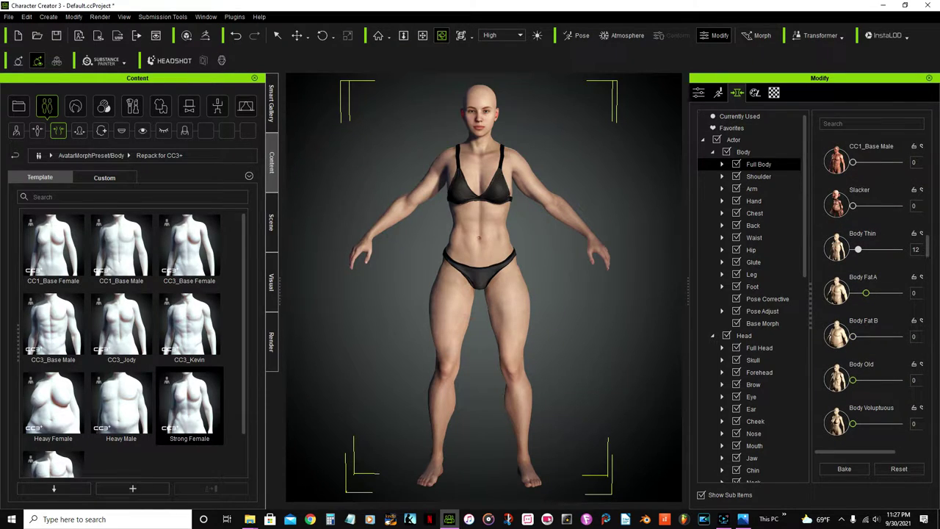
pyautogui.write('20')
pyautogui.press('Return')
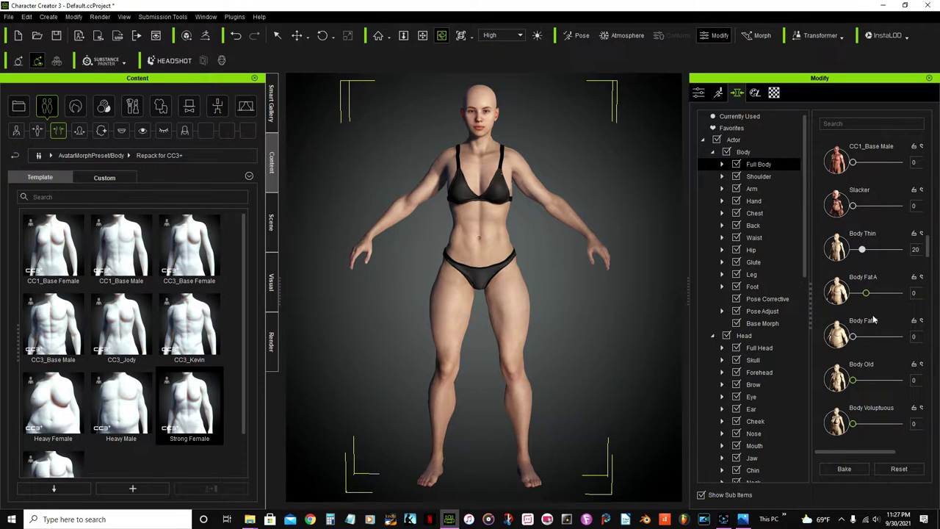
pyautogui.click(56, 36)
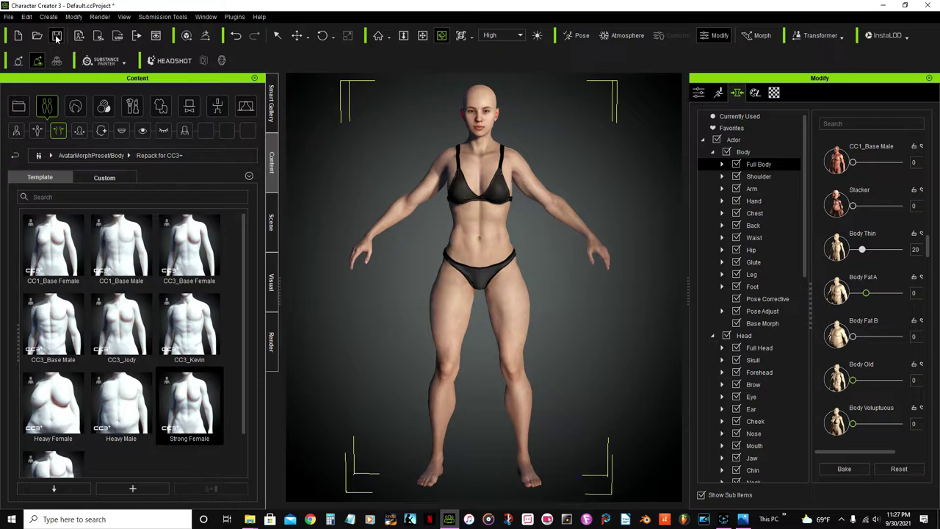
pyautogui.press('Return')
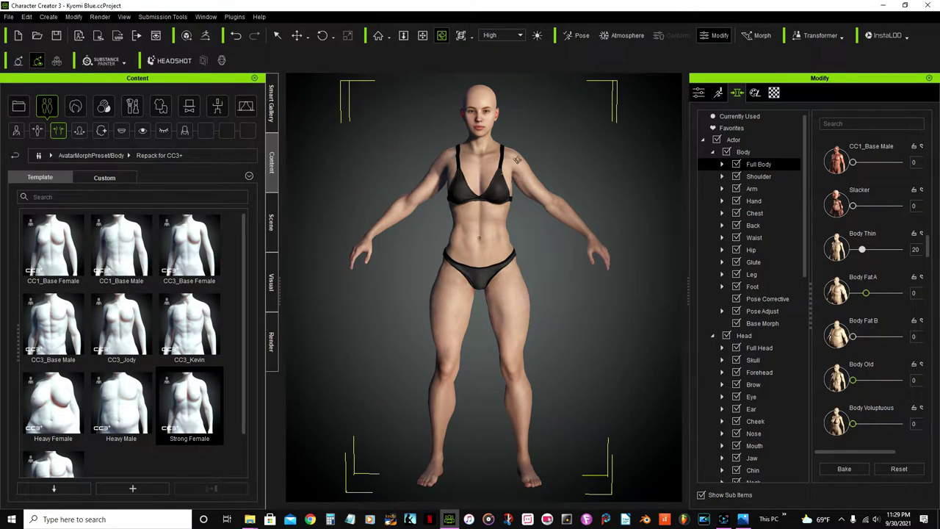
# - Set the character's Shoulder Width A morph to 50
pyautogui.click(757, 177)
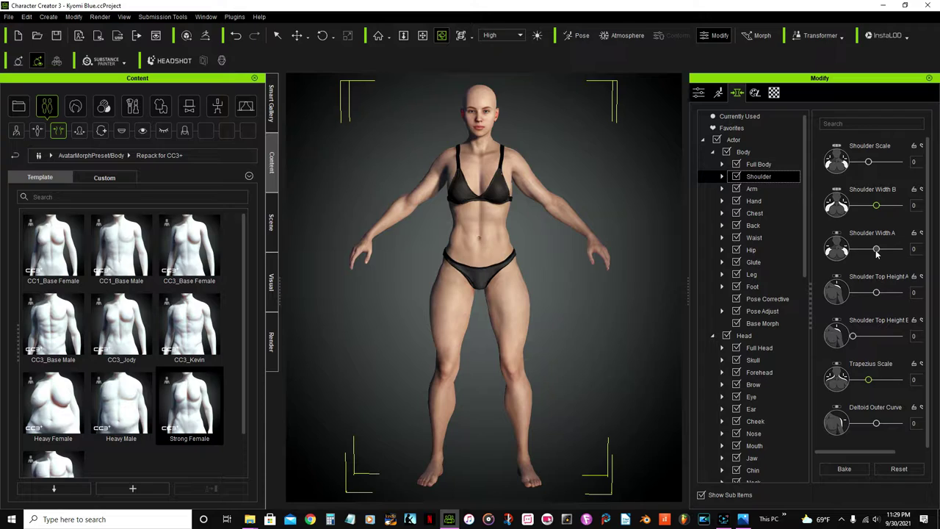
pyautogui.moveTo(878, 250); pyautogui.dragTo(925, 258)
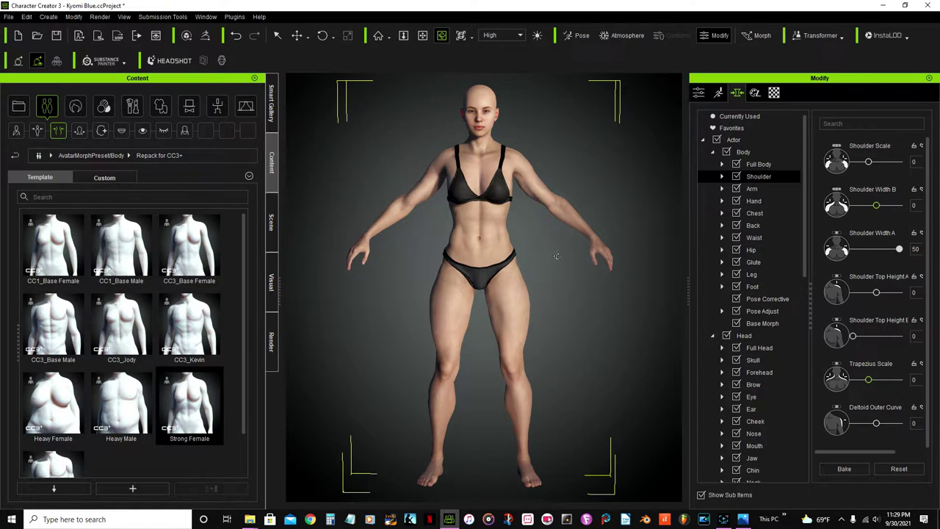
pyautogui.moveTo(559, 294); pyautogui.dragTo(563, 360, button='right')
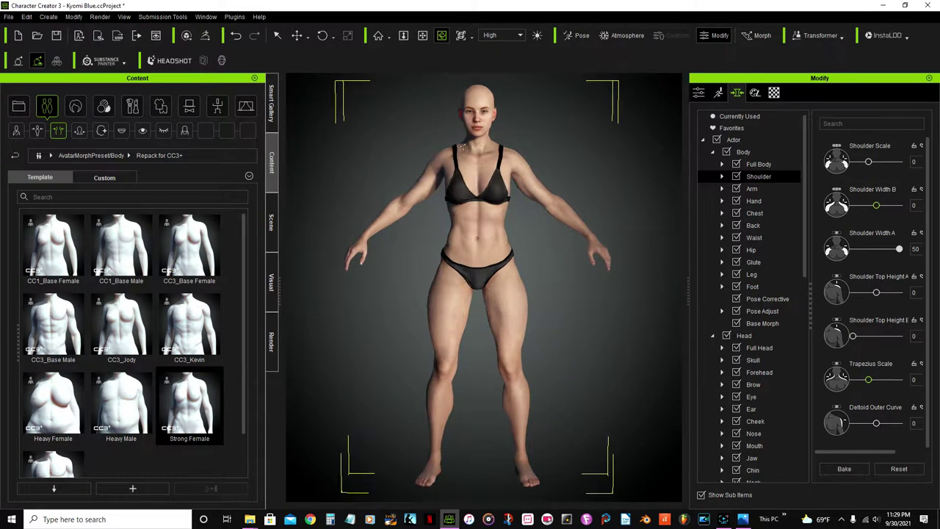
# - Examine the character's head and upper body up close and compare them with the Kyomi Robotica reference picture
pyautogui.click(422, 36)
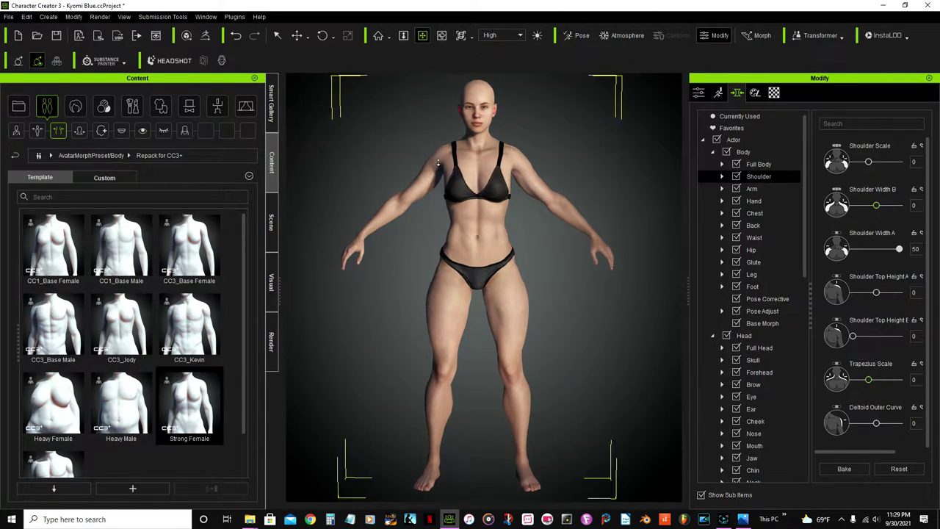
pyautogui.moveTo(417, 144); pyautogui.dragTo(420, 271, button='middle')
pyautogui.scroll(5, 420, 271)
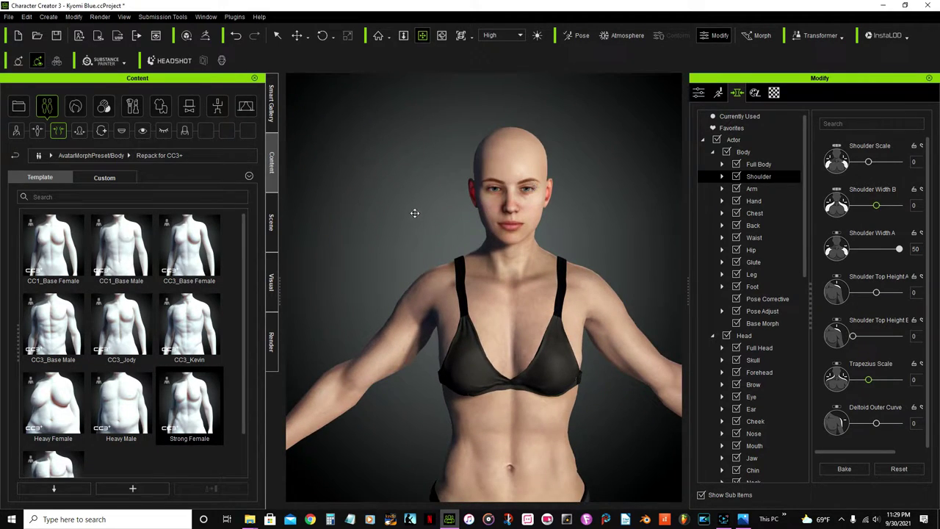
pyautogui.scroll(1, 390, 213)
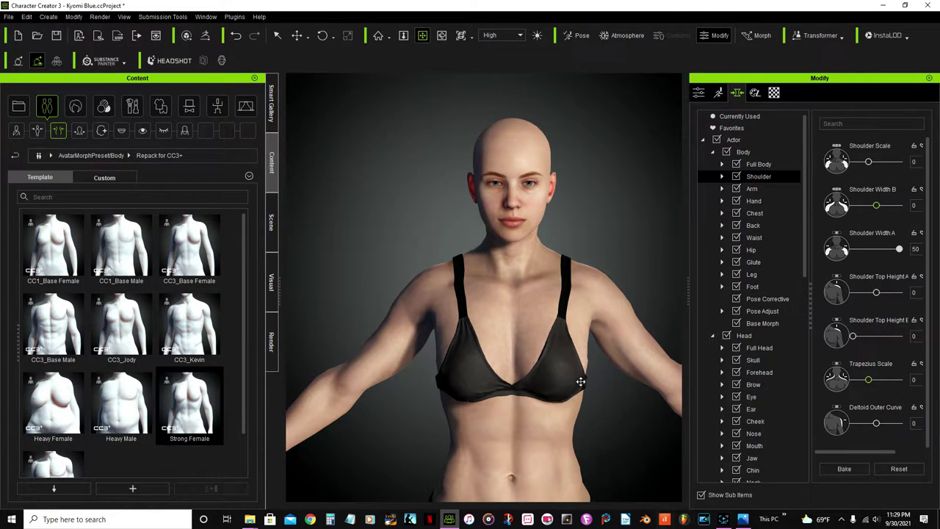
pyautogui.click(743, 520)
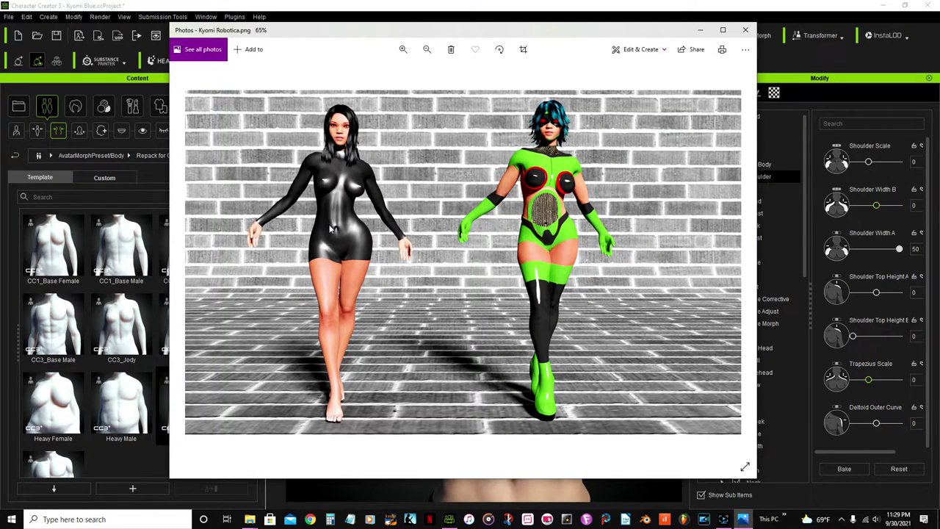
# - Put the reference picture away and apply the Asian_Female head morph preset from Essential Morphs to the character
pyautogui.click(700, 30)
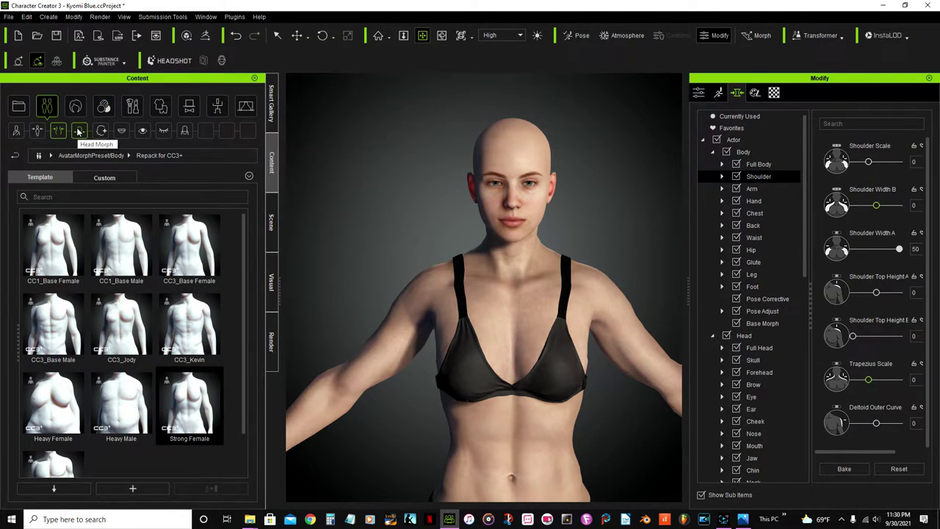
pyautogui.click(80, 131)
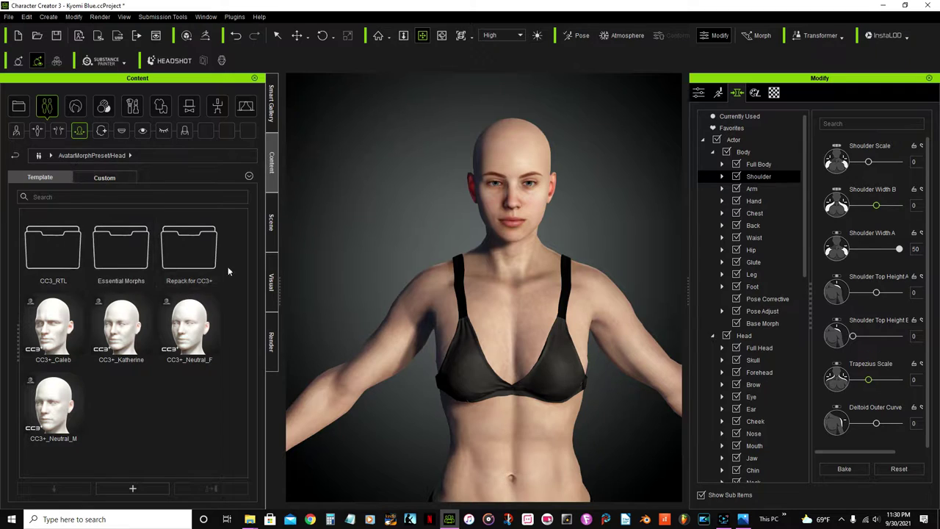
pyautogui.doubleClick(117, 259)
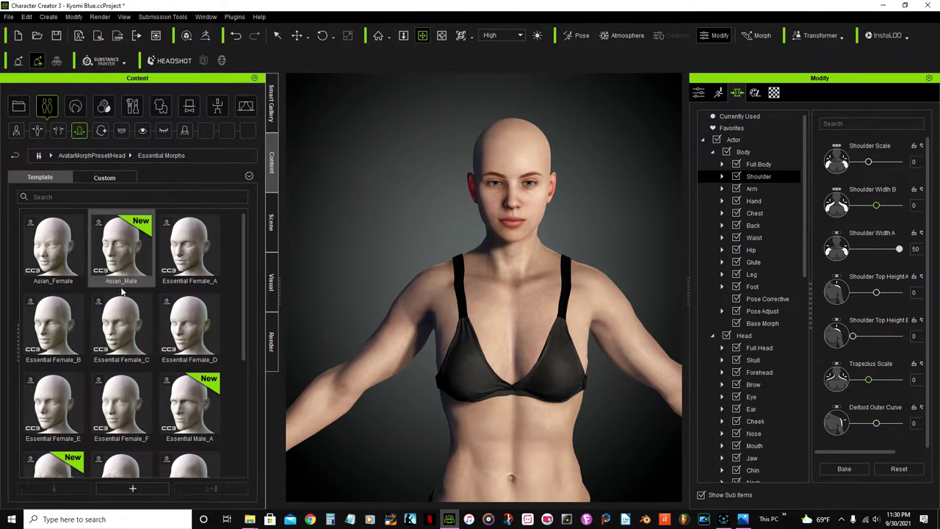
pyautogui.doubleClick(54, 250)
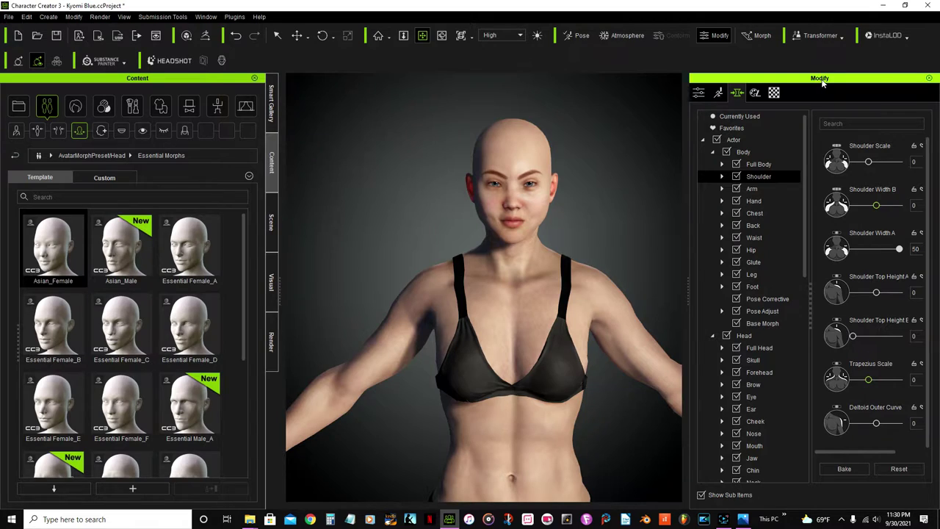
# - Set the full-head Face Young morph to 10
pyautogui.click(762, 350)
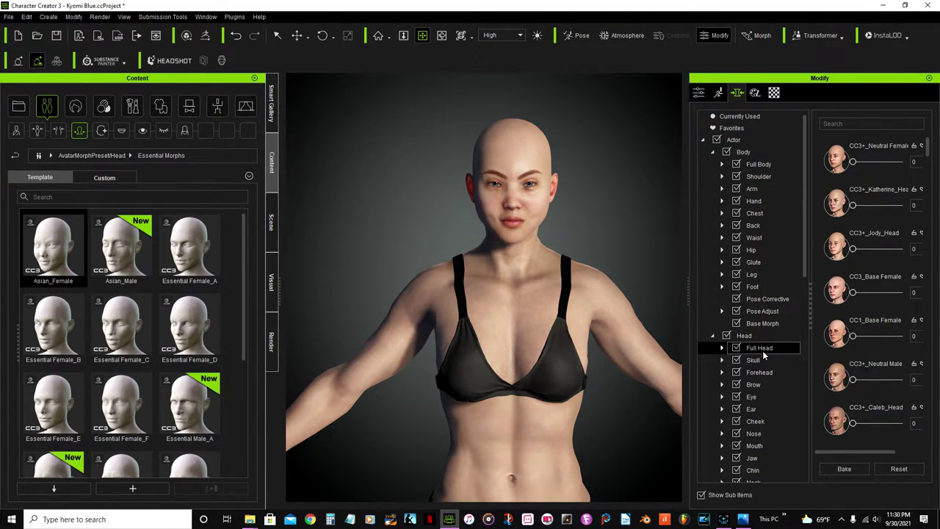
pyautogui.scroll(1, 873, 321)
pyautogui.scroll(-5, 880, 323)
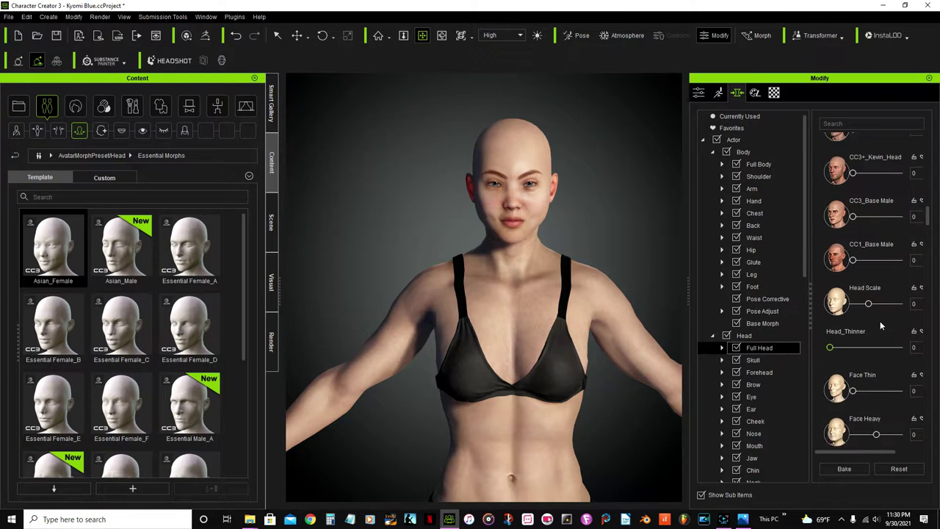
pyautogui.scroll(-4, 881, 325)
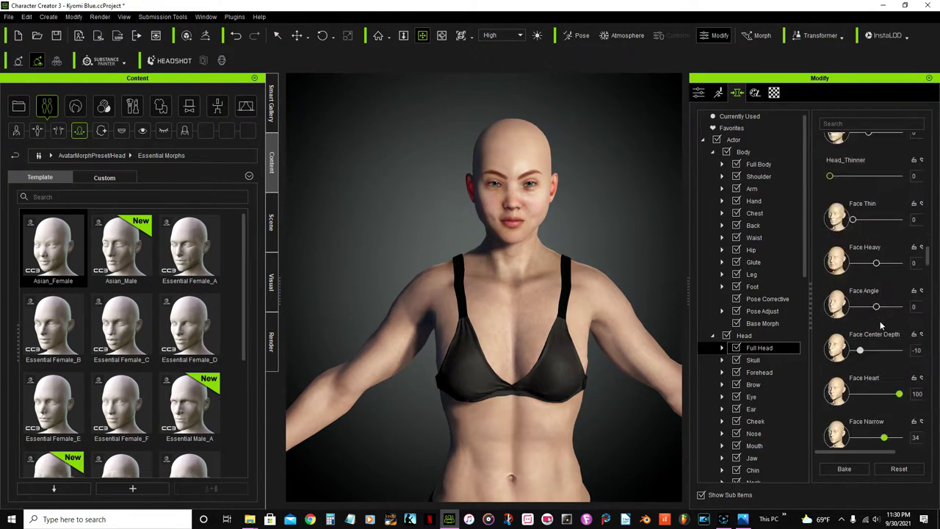
pyautogui.scroll(-3, 881, 325)
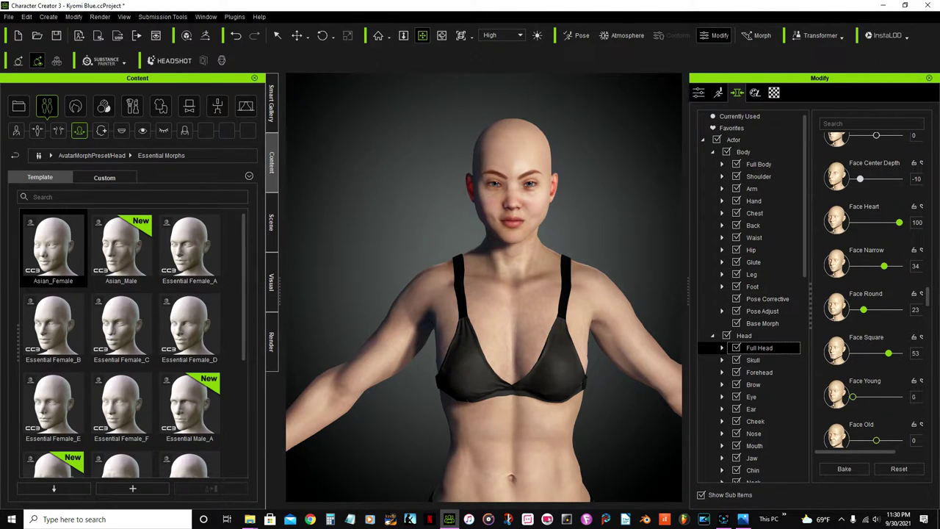
pyautogui.click(914, 397)
# - Widen the viewport and apply the Eyes_07 preset to the character's eyes, replacing the material only
pyautogui.moveTo(517, 279); pyautogui.dragTo(635, 279, button='middle')
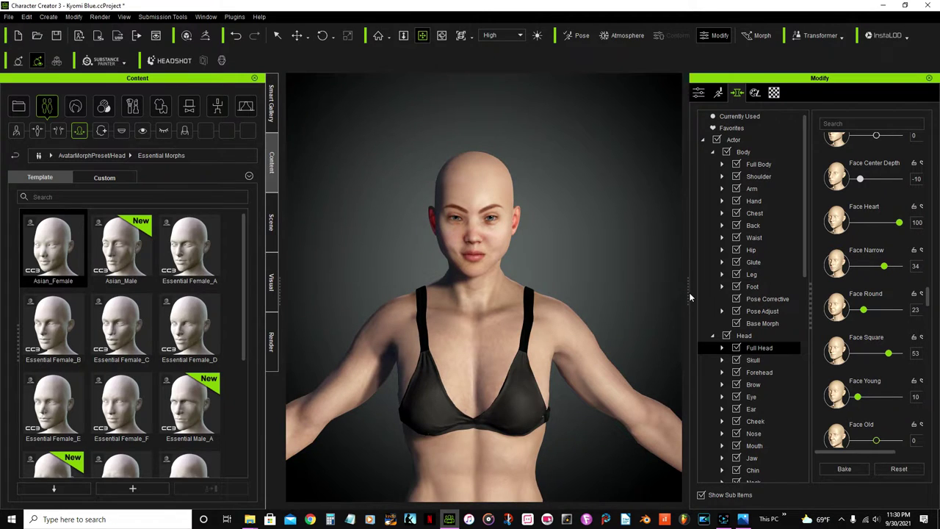
pyautogui.moveTo(688, 292); pyautogui.dragTo(729, 292)
pyautogui.scroll(5, 501, 158)
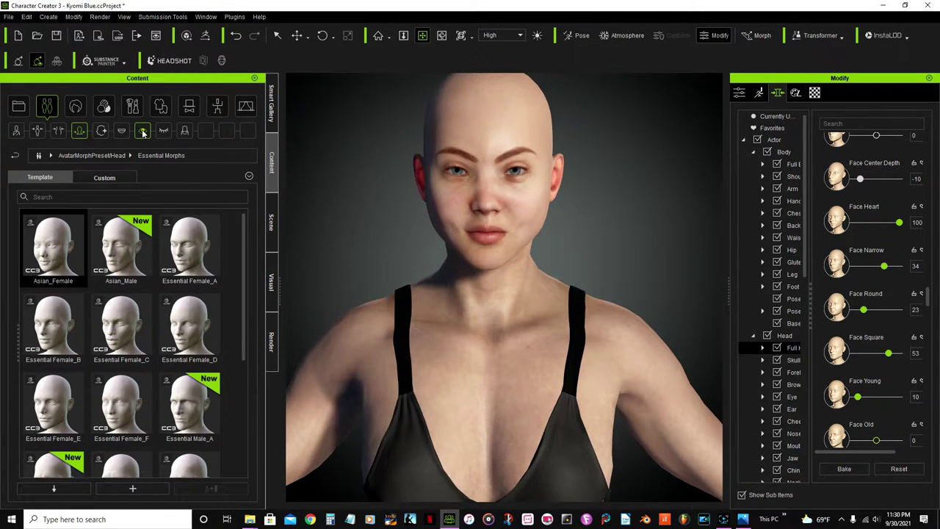
pyautogui.click(143, 132)
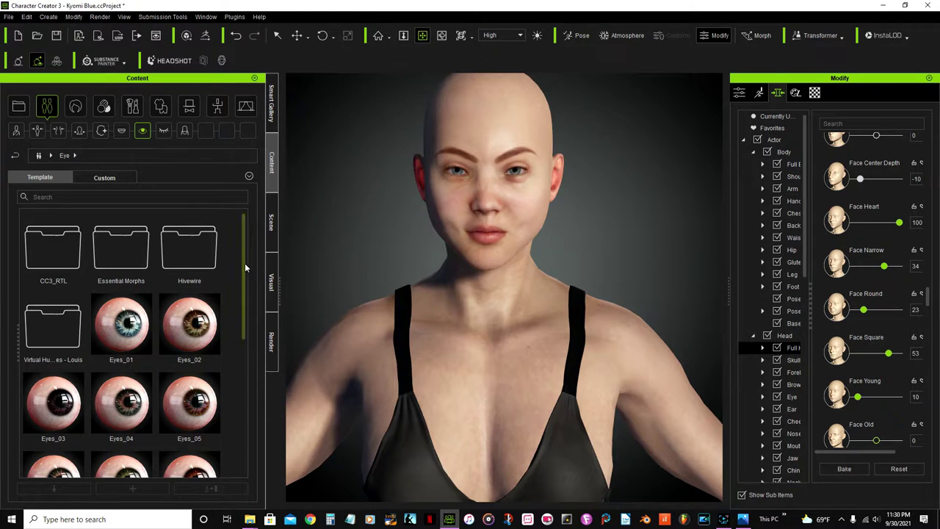
pyautogui.moveTo(244, 267); pyautogui.dragTo(244, 351)
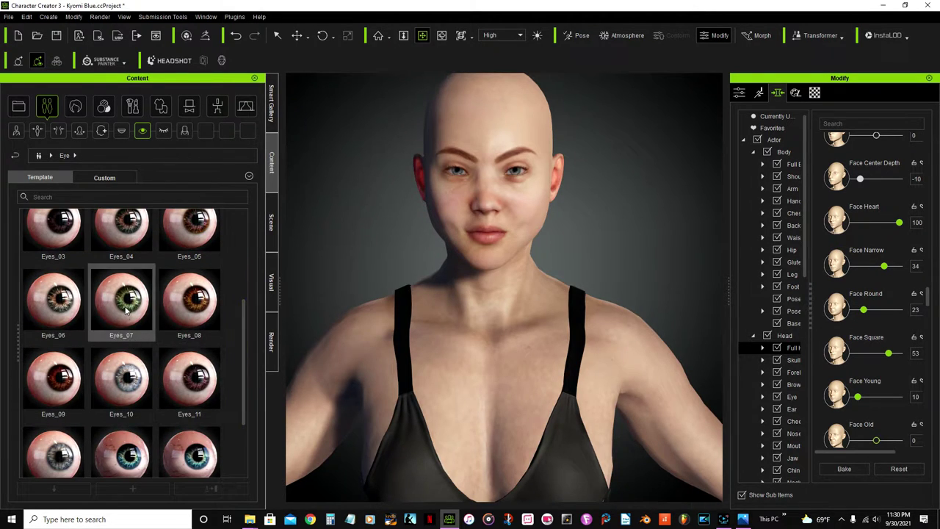
pyautogui.doubleClick(135, 301)
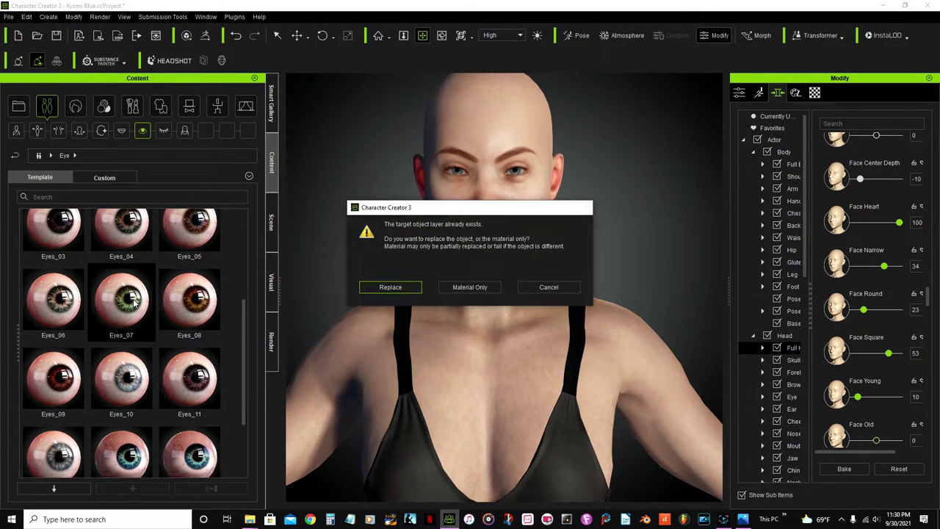
pyautogui.click(469, 287)
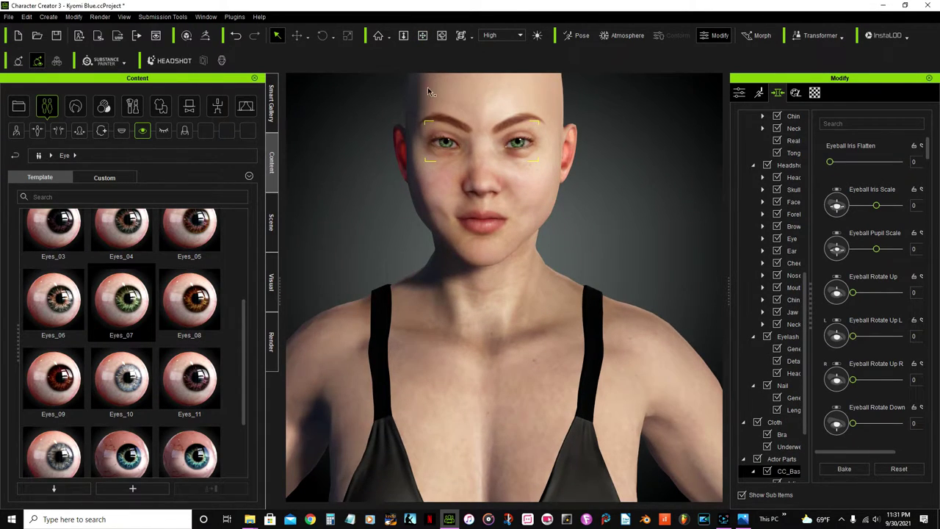
# - Add the RomanticTail hair from the legacy CC SWAM hair collection to the character
pyautogui.moveTo(428, 74); pyautogui.dragTo(459, 151, button='middle')
pyautogui.scroll(-2, 412, 165)
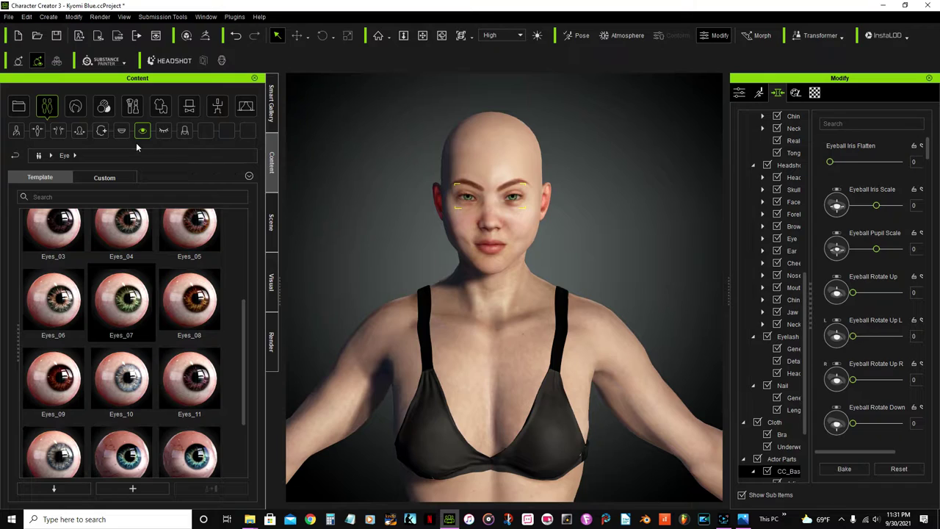
pyautogui.click(79, 111)
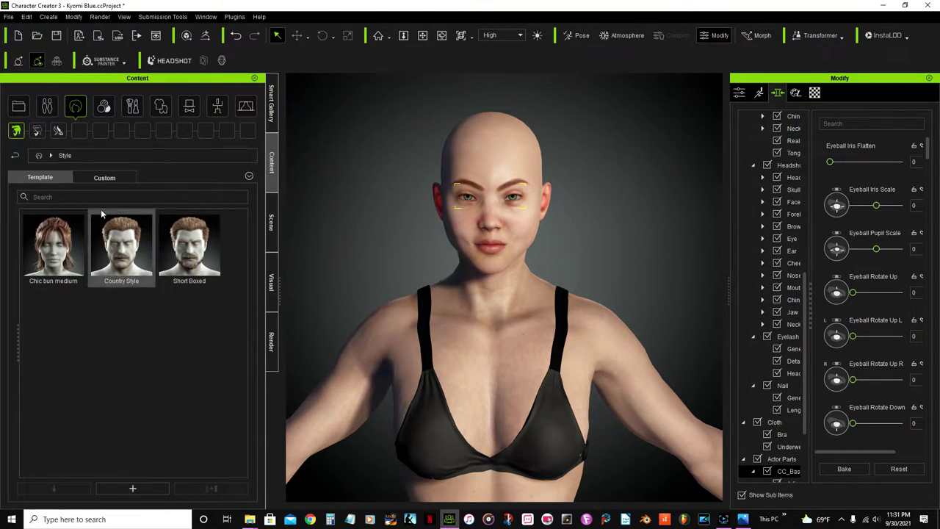
pyautogui.click(38, 132)
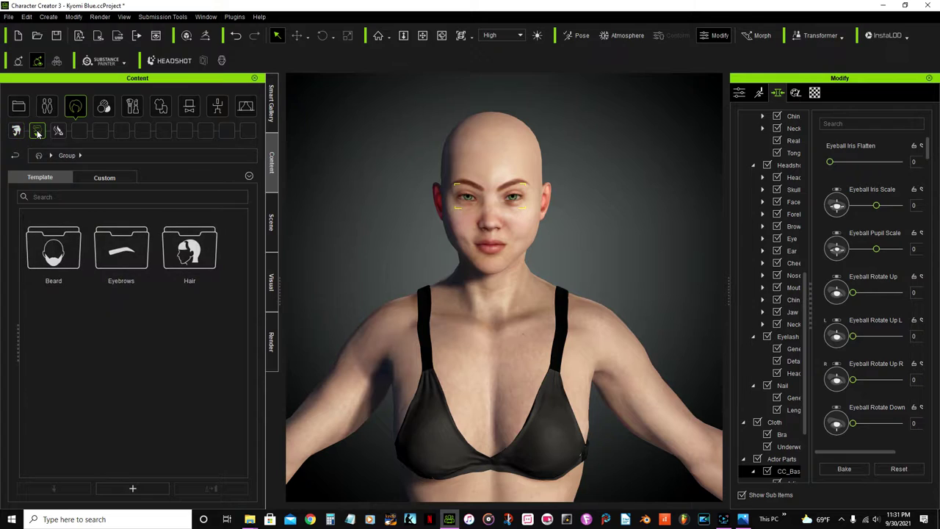
pyautogui.doubleClick(188, 260)
pyautogui.doubleClick(50, 256)
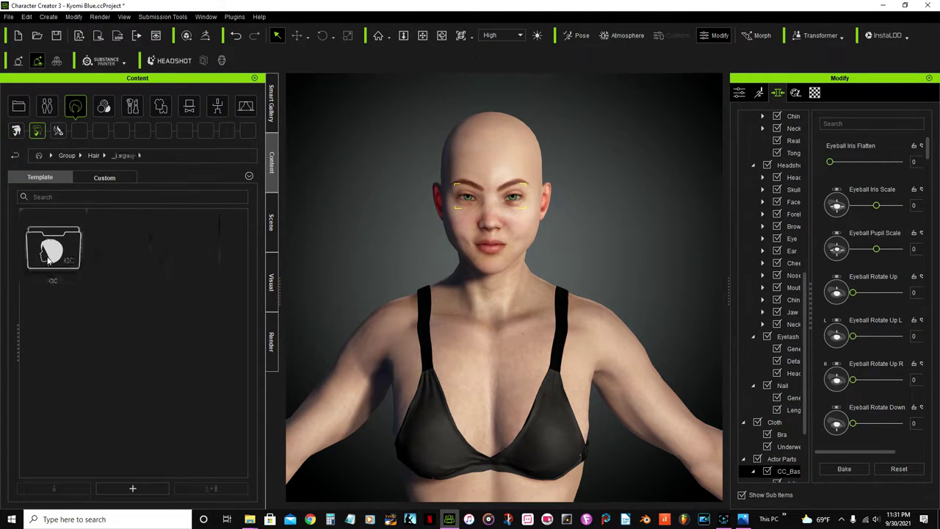
pyautogui.doubleClick(50, 257)
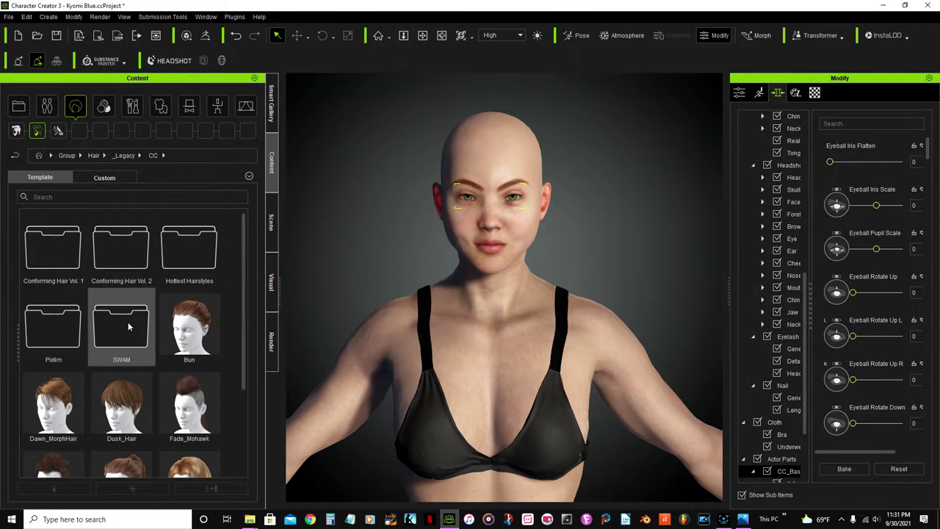
pyautogui.doubleClick(128, 322)
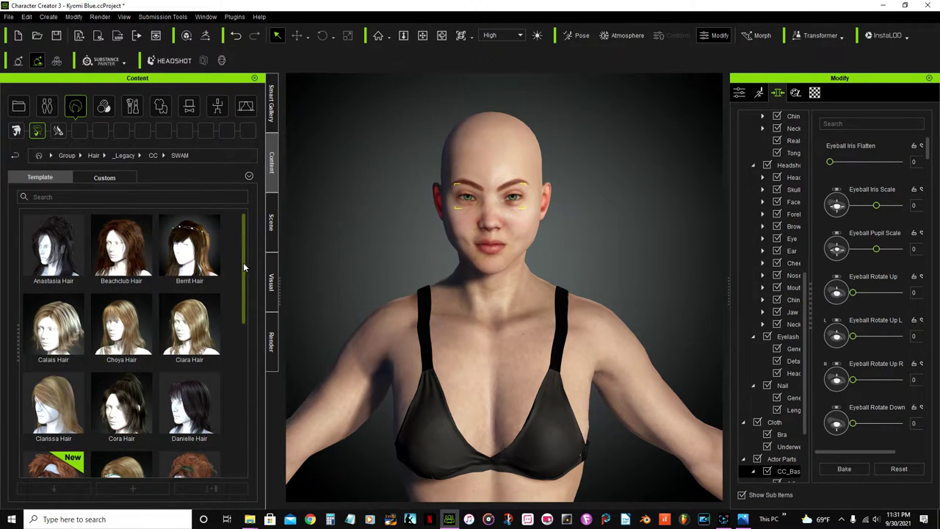
pyautogui.moveTo(244, 267); pyautogui.dragTo(242, 416)
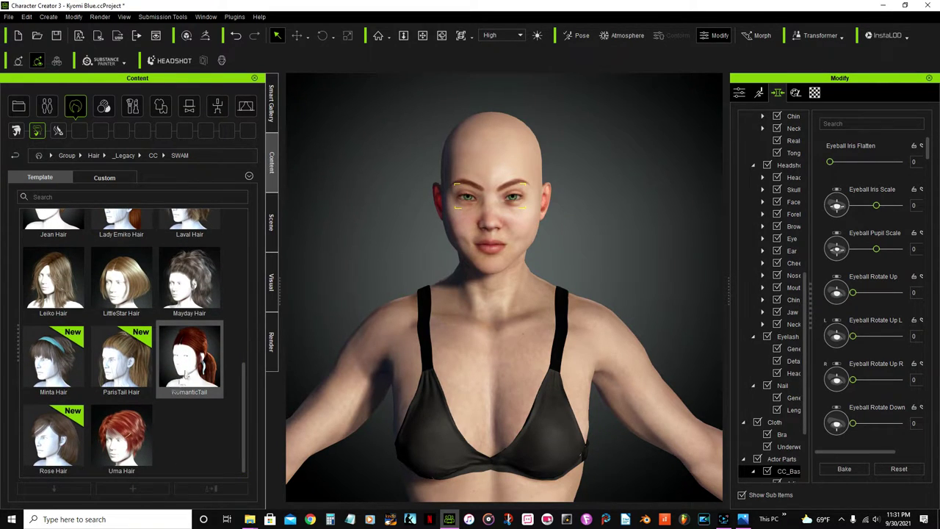
pyautogui.doubleClick(187, 360)
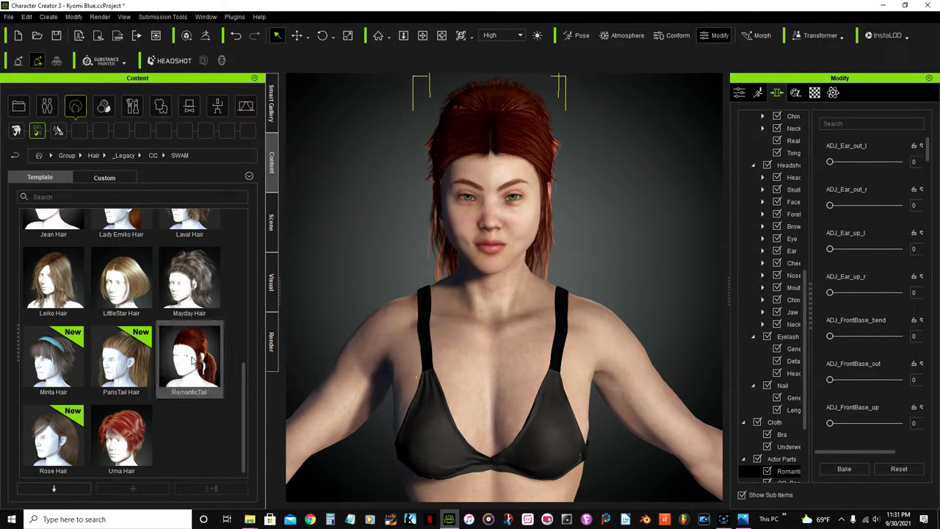
# - Apply the RomanticTail_06 material from the Swam MaterialPlus collection to the hair, including material settings, shader textures and shader parameters
pyautogui.click(441, 36)
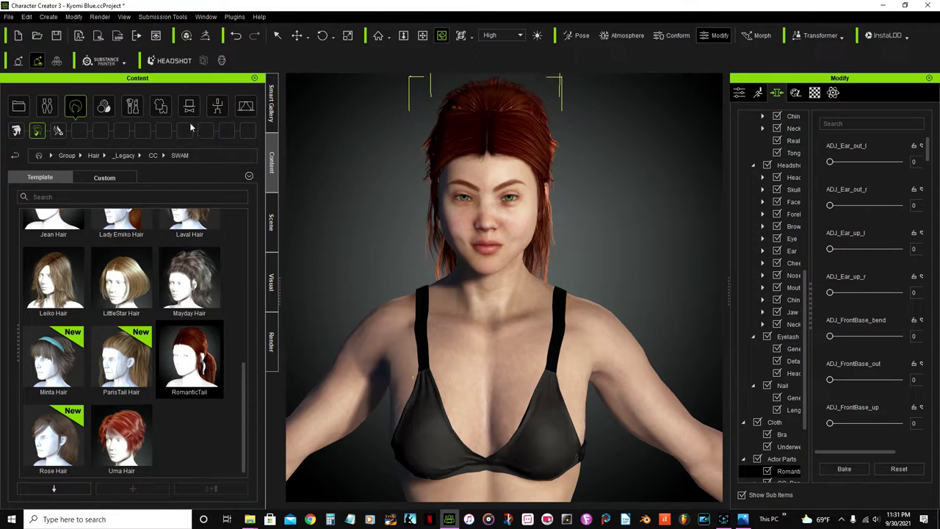
pyautogui.click(246, 107)
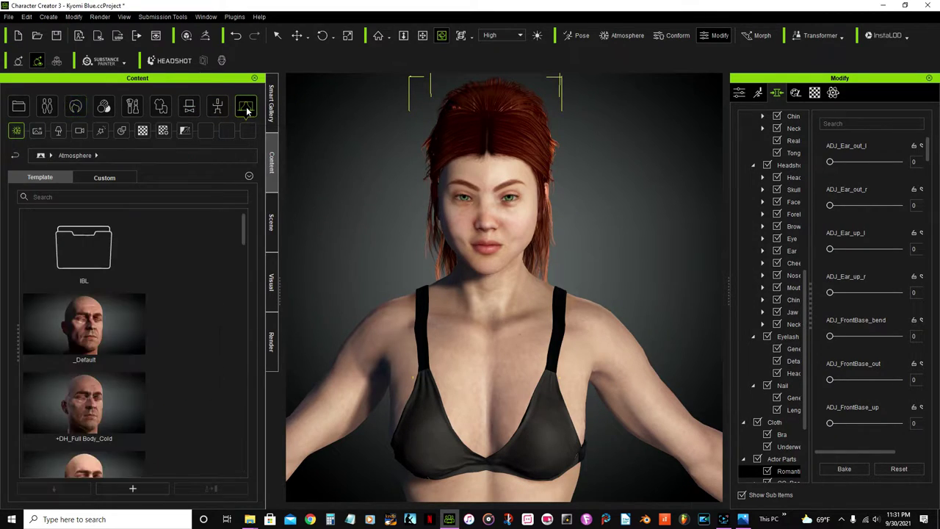
pyautogui.click(164, 135)
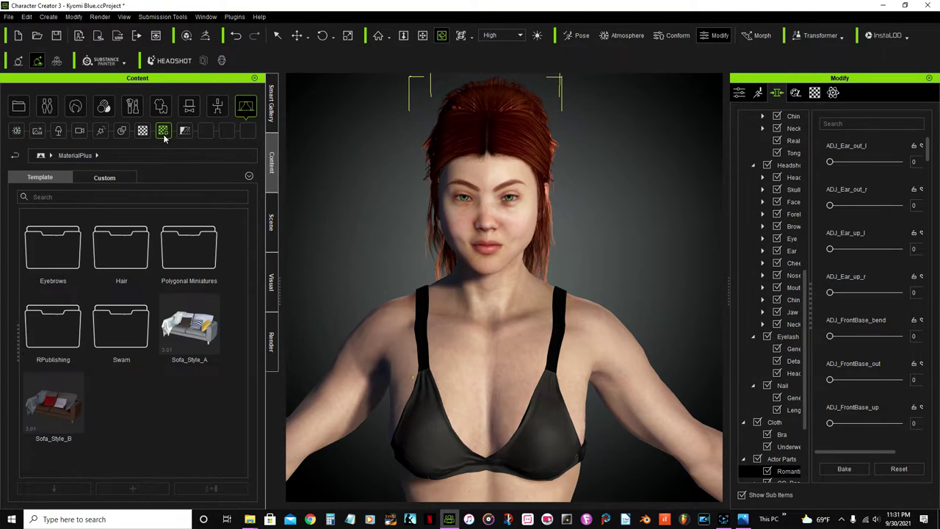
pyautogui.doubleClick(122, 328)
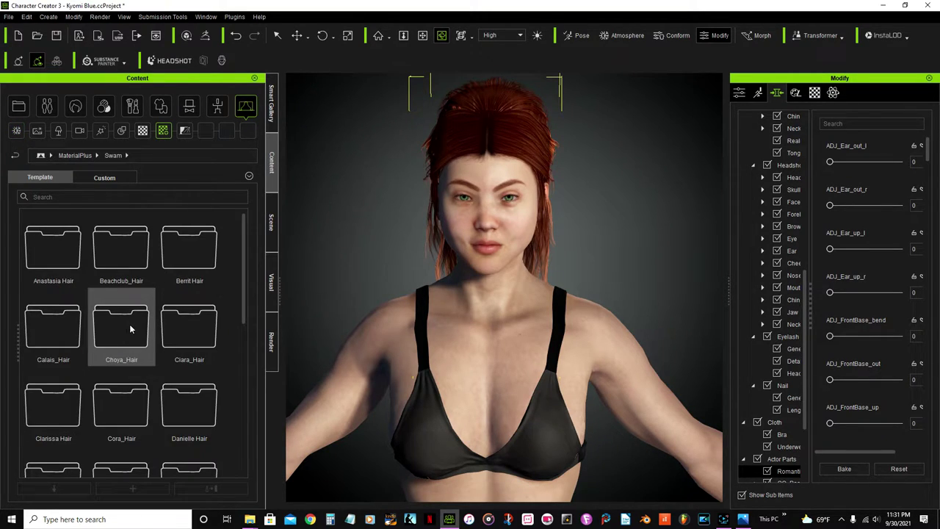
pyautogui.moveTo(244, 264); pyautogui.dragTo(245, 409)
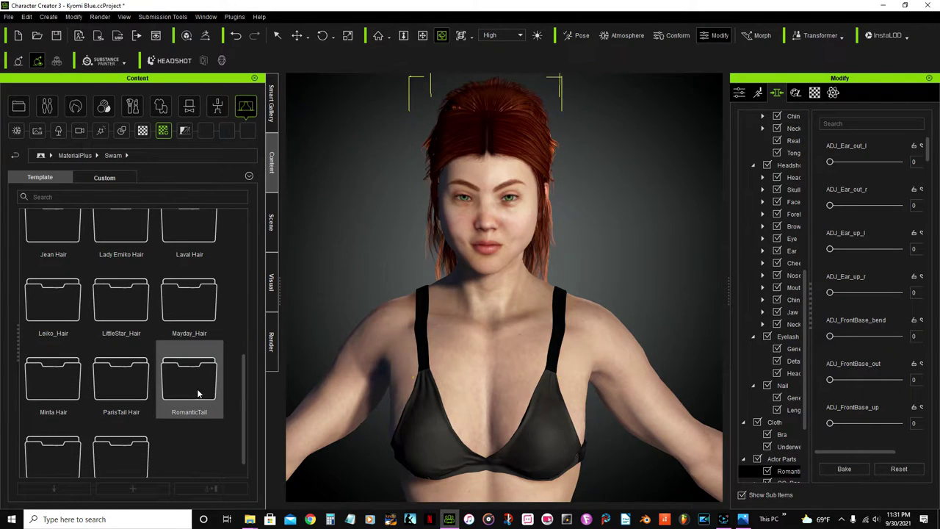
pyautogui.doubleClick(198, 394)
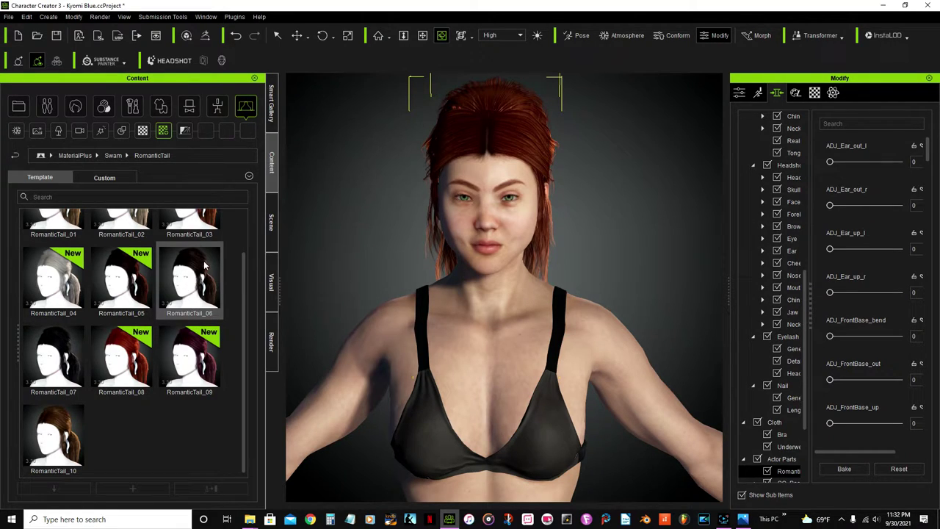
pyautogui.moveTo(206, 266); pyautogui.dragTo(306, 207)
pyautogui.moveTo(191, 271); pyautogui.dragTo(494, 125)
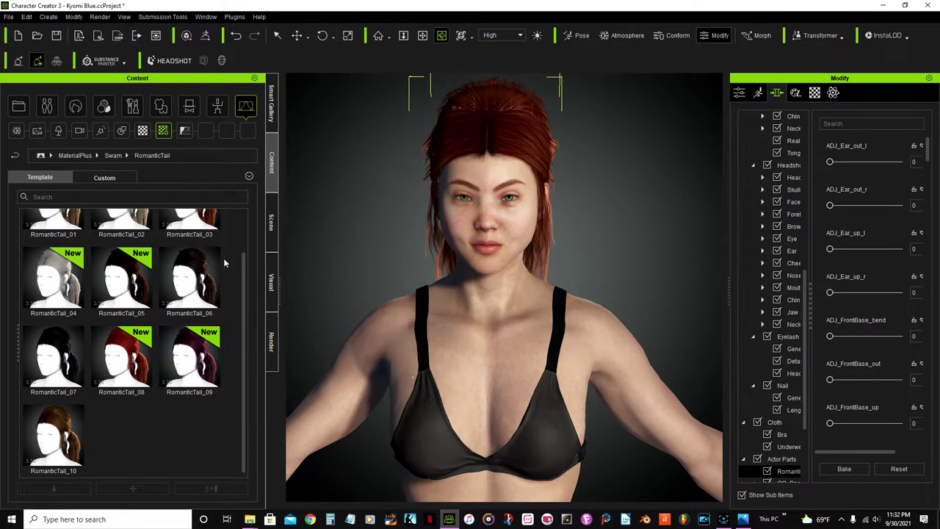
pyautogui.doubleClick(190, 277)
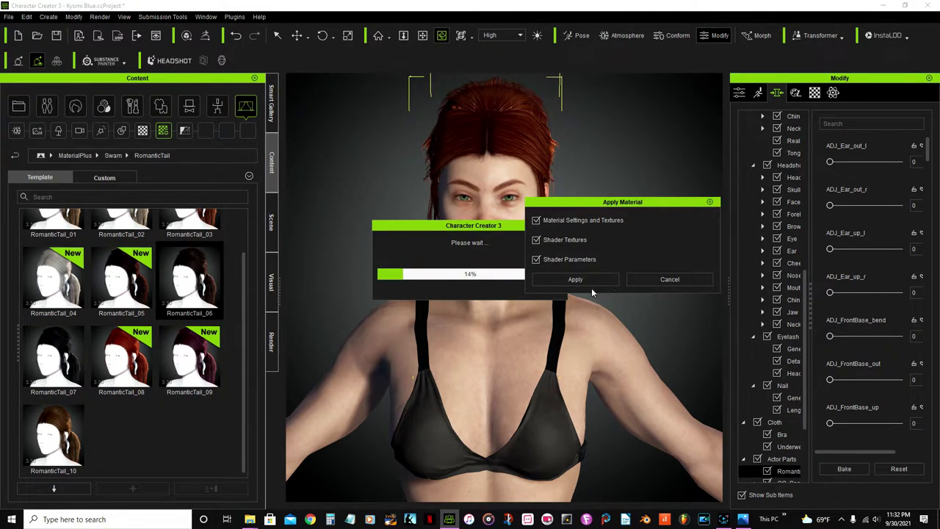
pyautogui.click(580, 280)
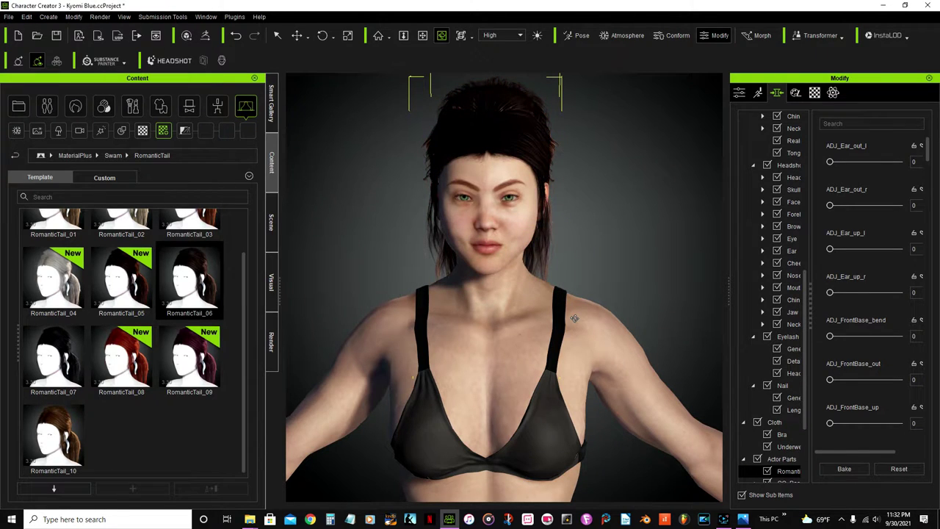
# - Apply the Celebrity full-makeup preset from the Makeup & SFX party collection to the character's face
pyautogui.moveTo(569, 309); pyautogui.dragTo(589, 378, button='right')
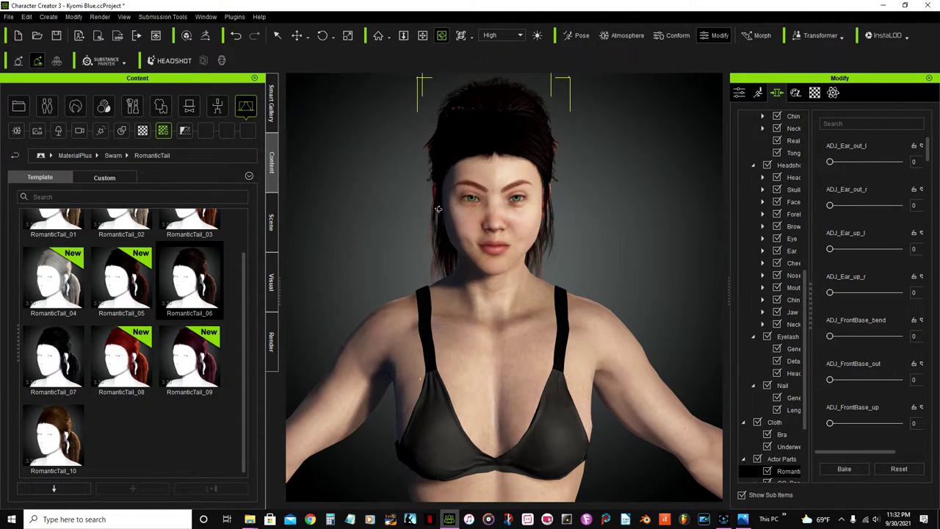
pyautogui.scroll(2, 483, 199)
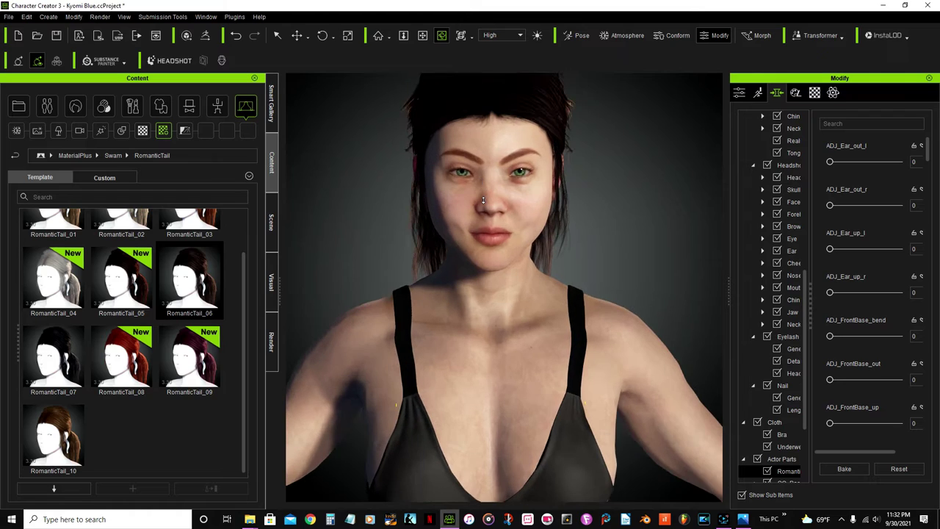
pyautogui.click(422, 35)
pyautogui.moveTo(455, 173); pyautogui.dragTo(438, 192)
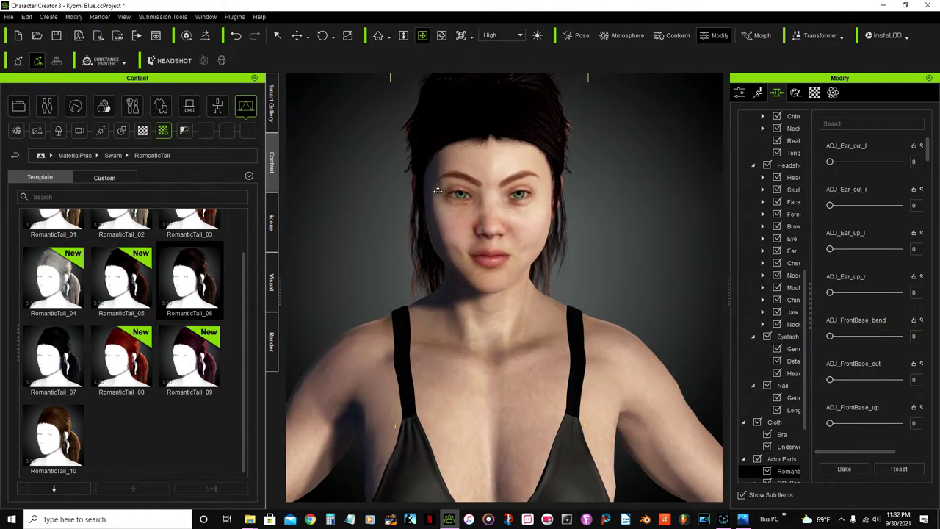
pyautogui.click(131, 108)
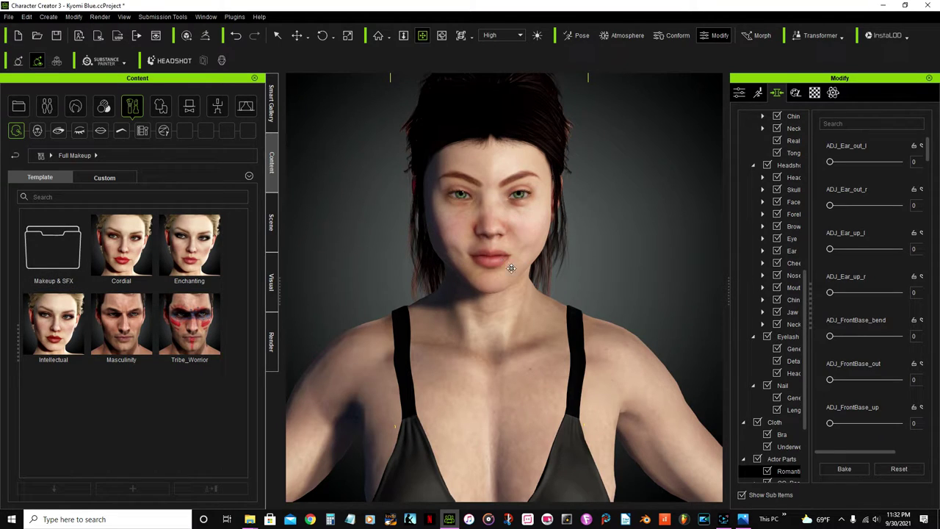
pyautogui.doubleClick(53, 250)
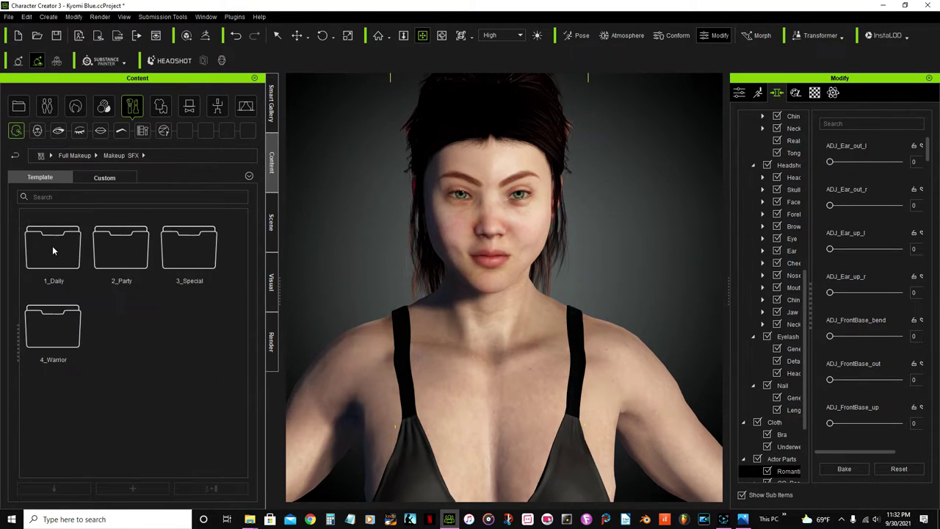
pyautogui.doubleClick(111, 251)
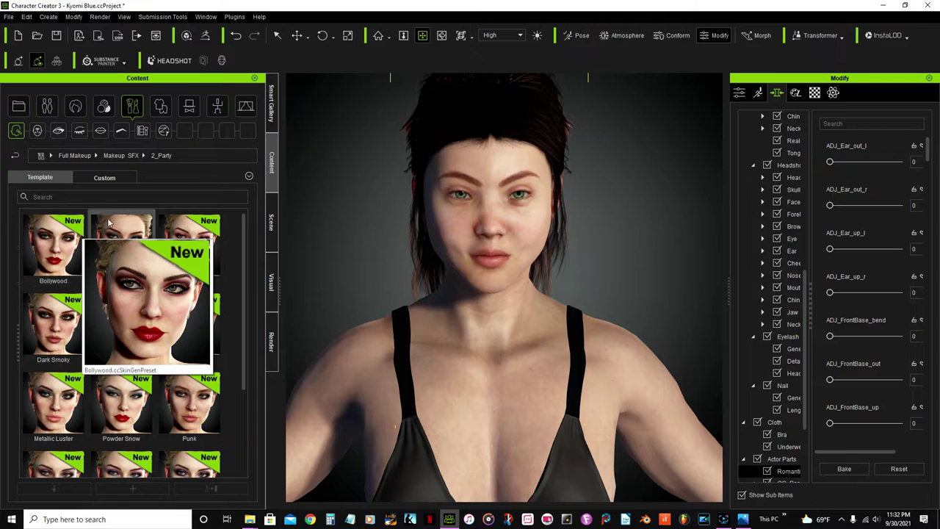
pyautogui.moveTo(115, 270)
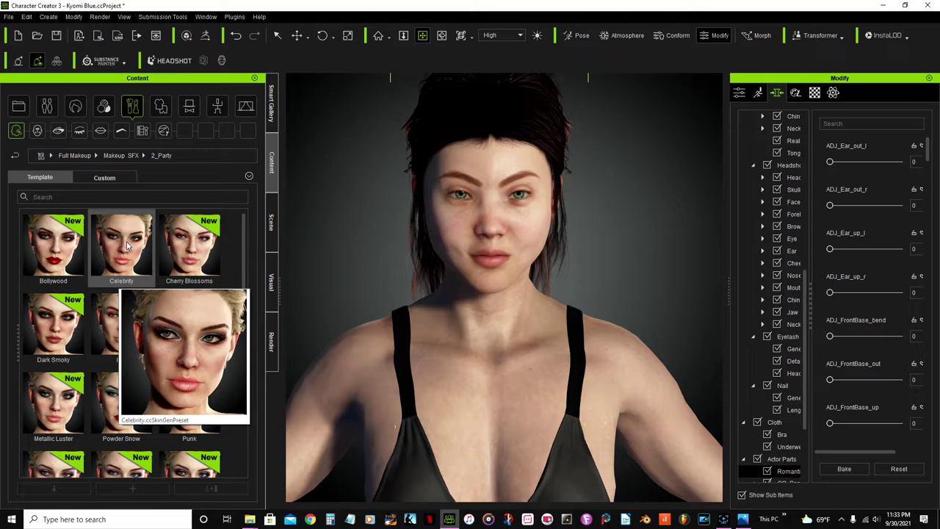
pyautogui.doubleClick(127, 246)
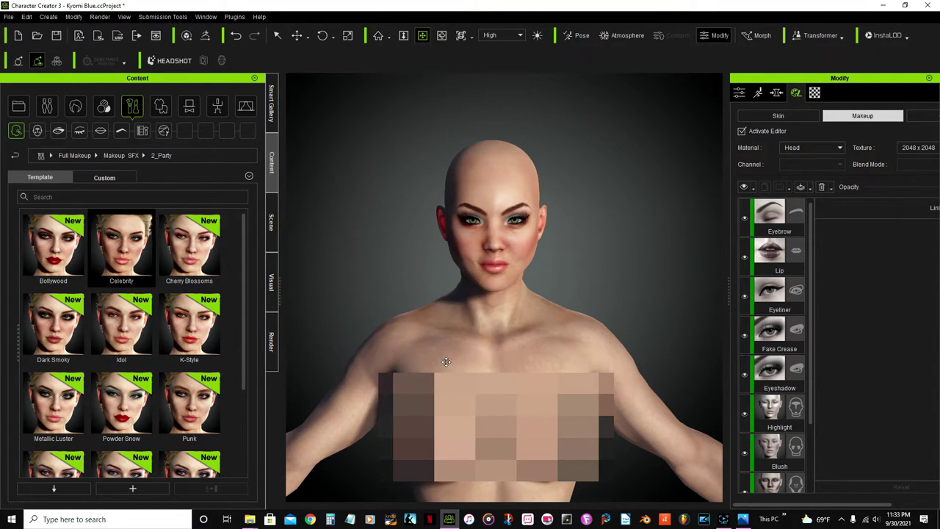
# - Deactivate the makeup editor to bring back the hair and clothing, and save the project
pyautogui.scroll(5, 505, 325)
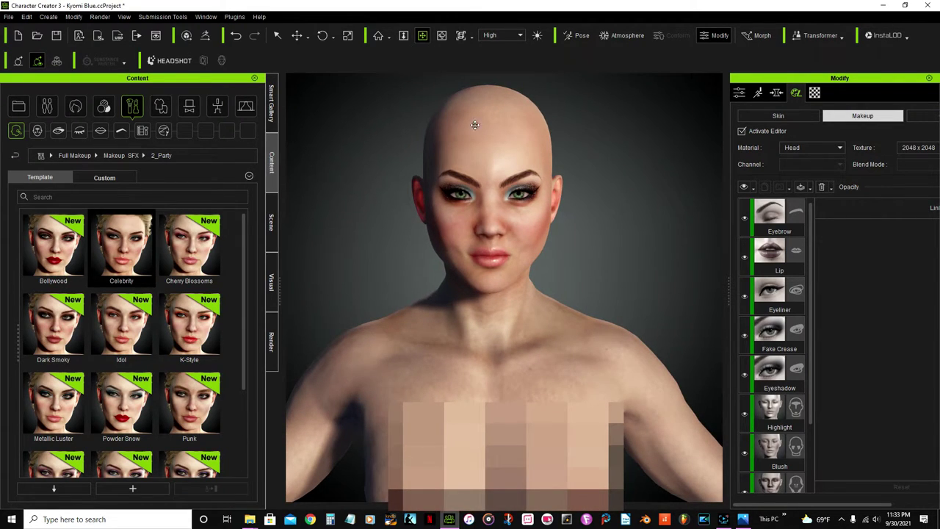
pyautogui.click(441, 35)
pyautogui.moveTo(500, 293); pyautogui.dragTo(415, 127)
pyautogui.scroll(3, 416, 127)
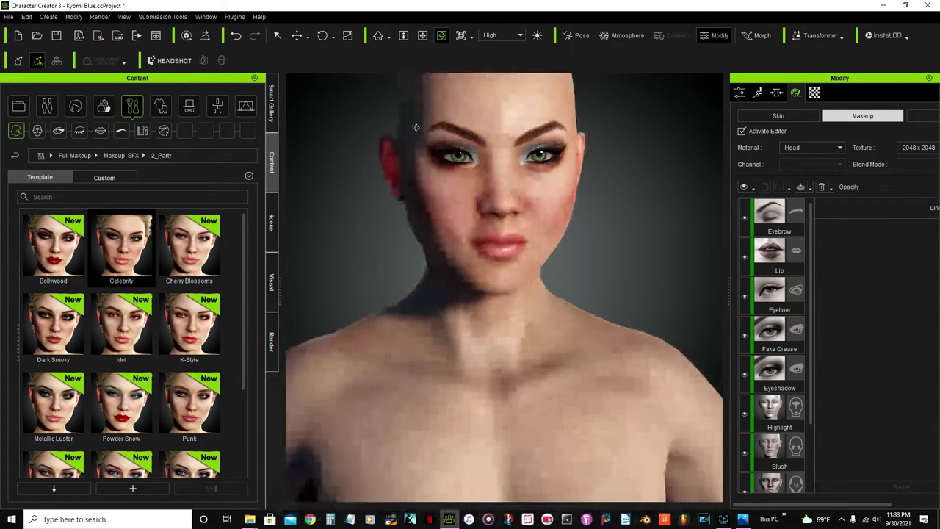
pyautogui.click(422, 35)
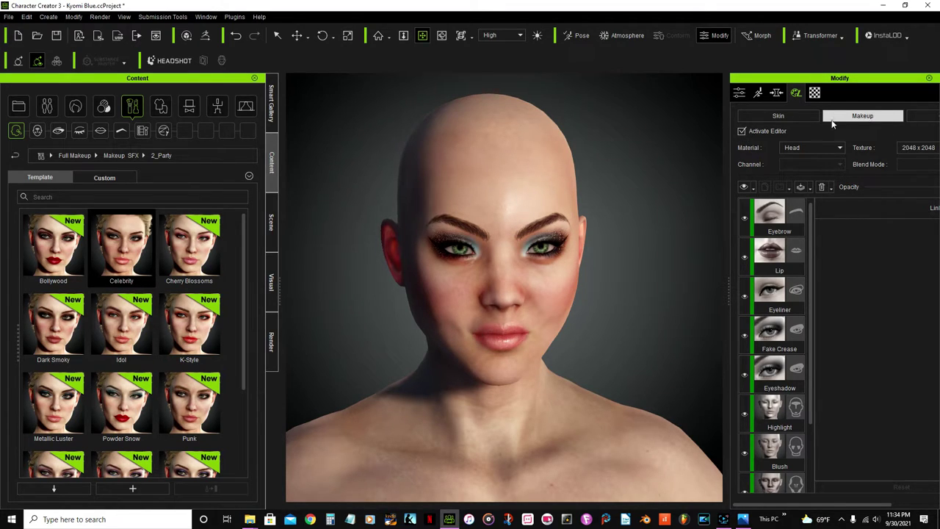
pyautogui.click(742, 131)
pyautogui.scroll(-5, 563, 195)
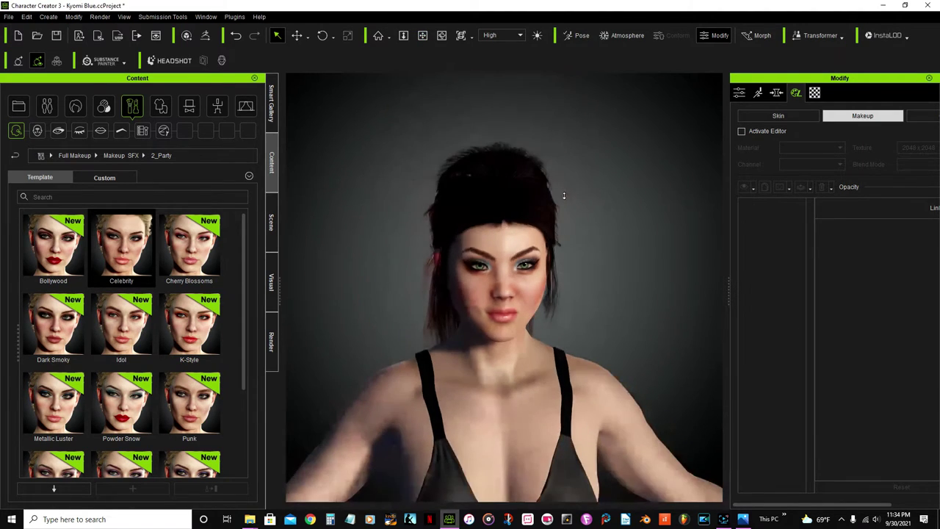
pyautogui.click(54, 35)
# - Examine the character's face, hair and body proportions from close-up to near full-body distance
pyautogui.scroll(-4, 506, 193)
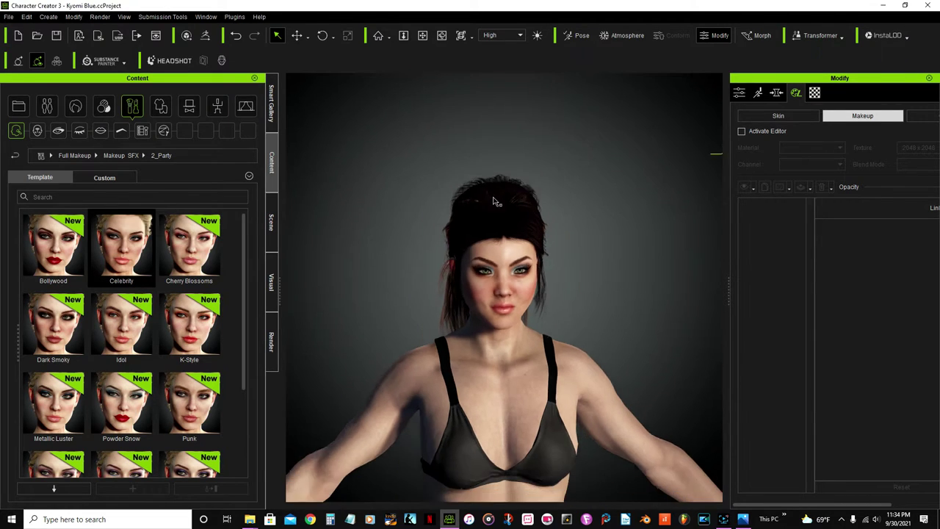
pyautogui.click(422, 35)
pyautogui.moveTo(441, 283); pyautogui.dragTo(440, 209)
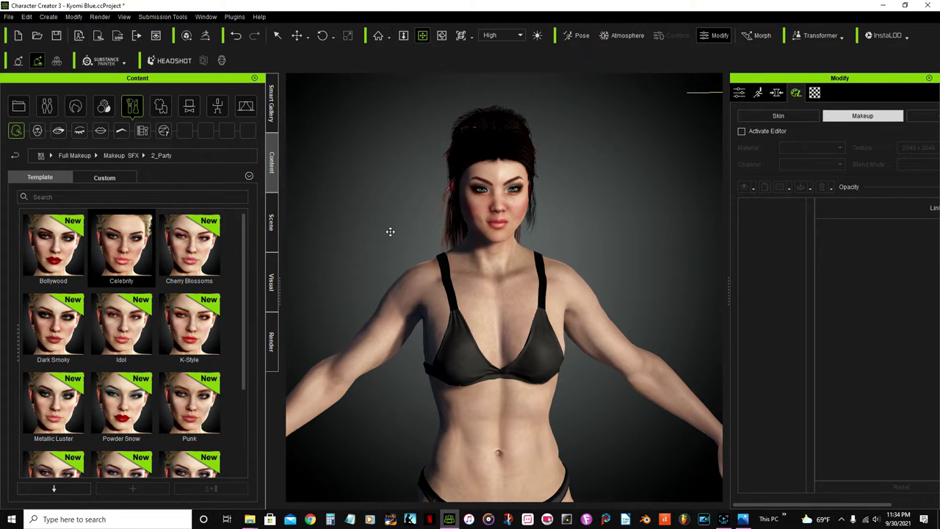
pyautogui.scroll(2, 389, 231)
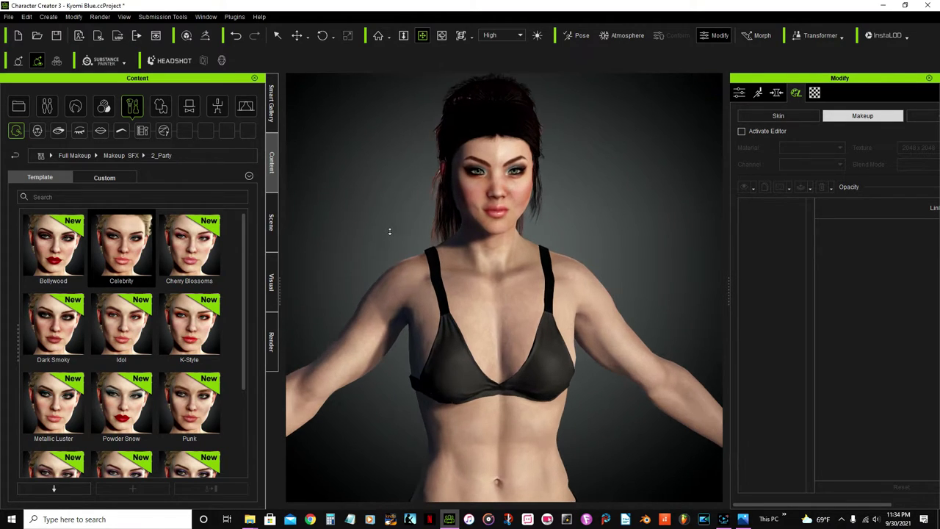
pyautogui.click(441, 35)
pyautogui.moveTo(563, 330); pyautogui.dragTo(525, 334)
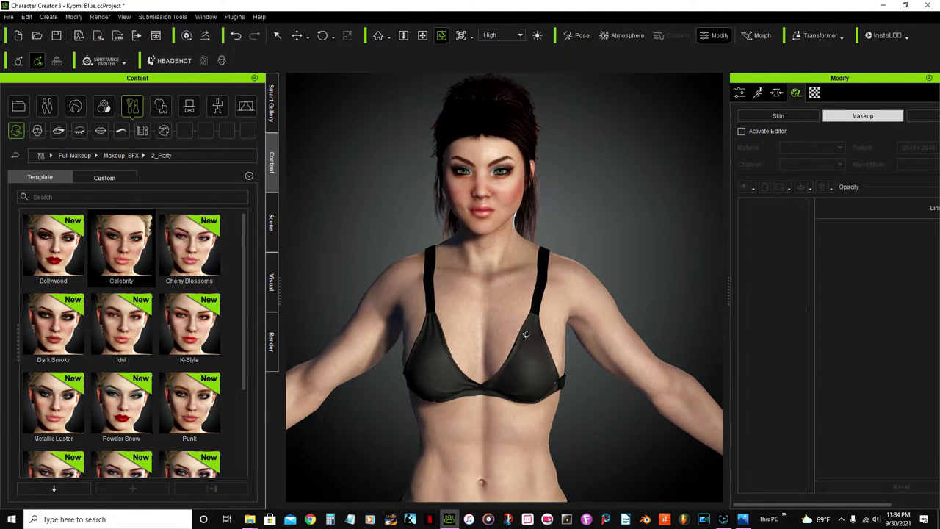
pyautogui.scroll(-3, 526, 334)
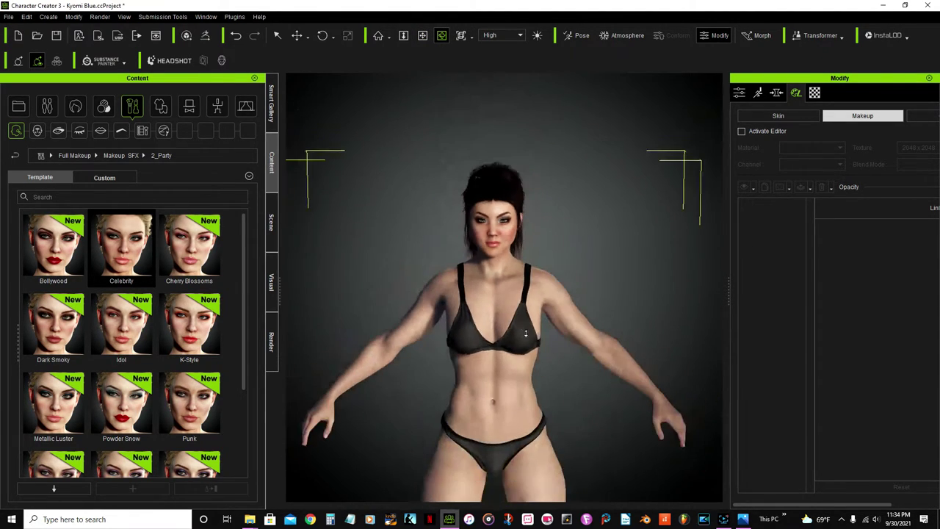
pyautogui.click(422, 35)
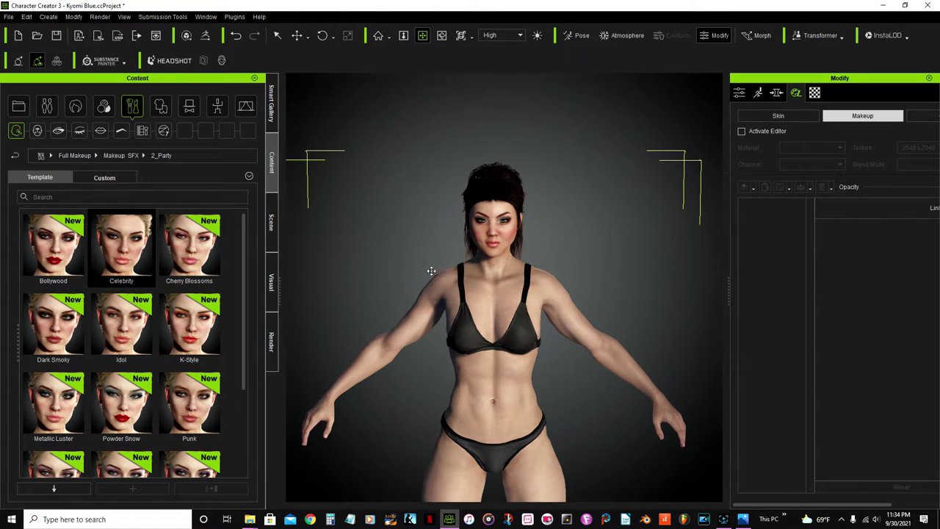
pyautogui.moveTo(431, 271); pyautogui.dragTo(415, 210)
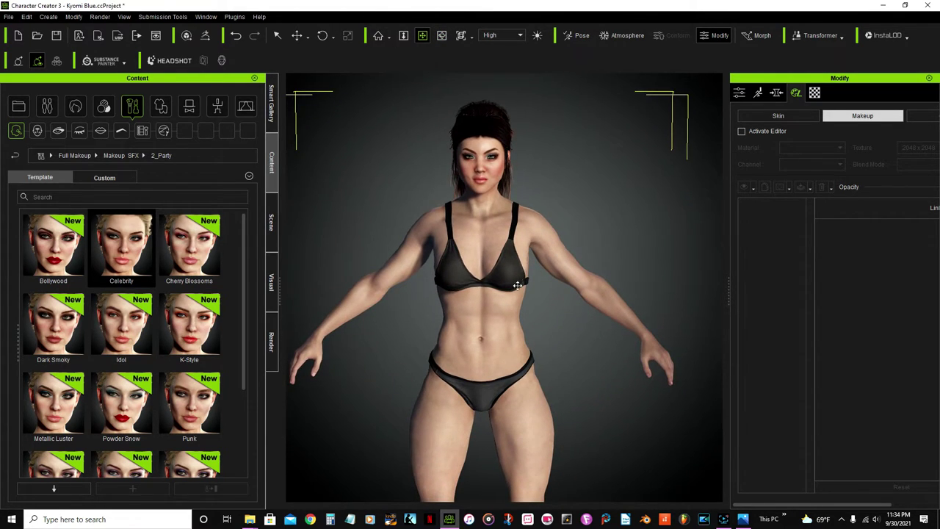
# - Delete the Bra clothing item from the character
pyautogui.click(278, 36)
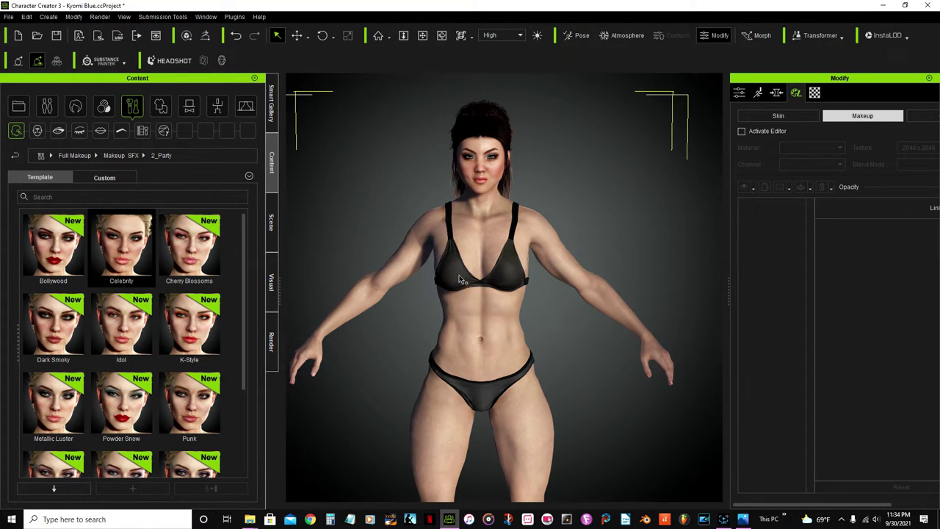
pyautogui.click(455, 275)
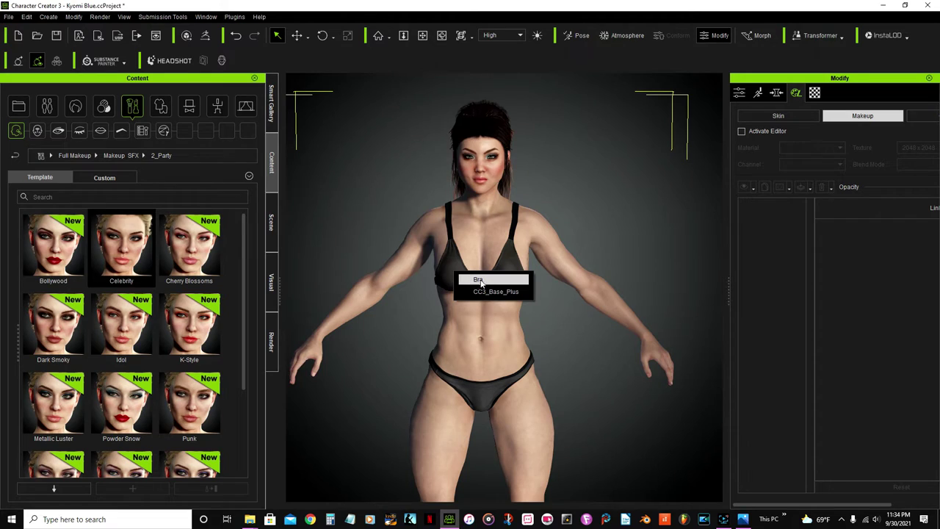
pyautogui.click(481, 280)
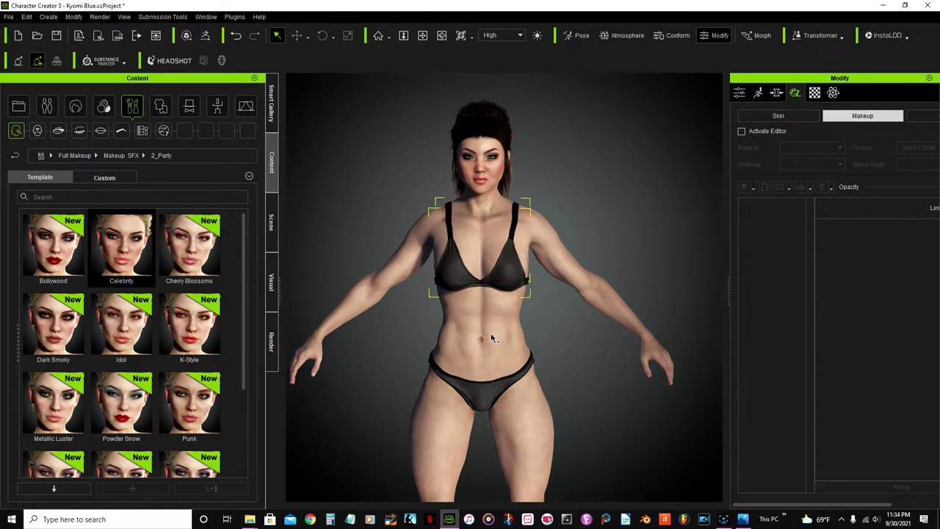
pyautogui.press('Delete')
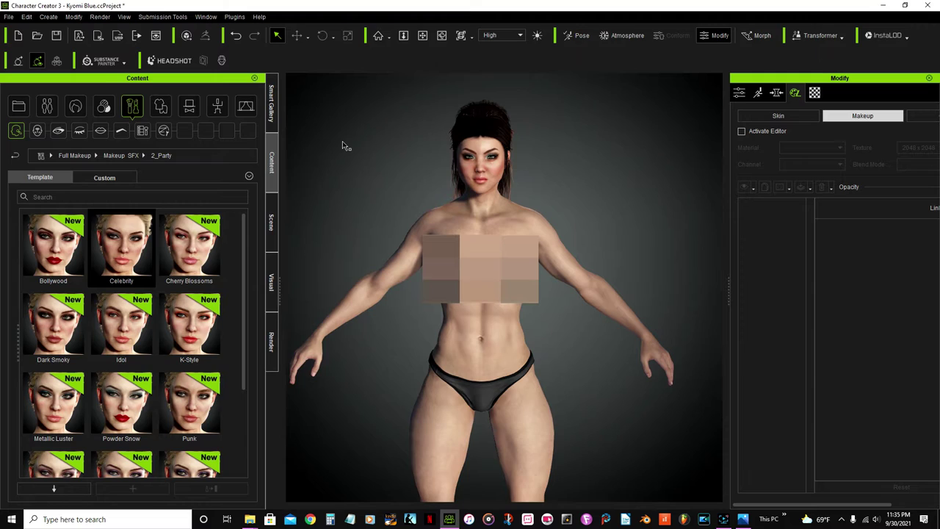
# - Add the F_Black Outfit_H full-body clothing from the high-resolution Polygonal Miniatures collection to the character
pyautogui.click(161, 107)
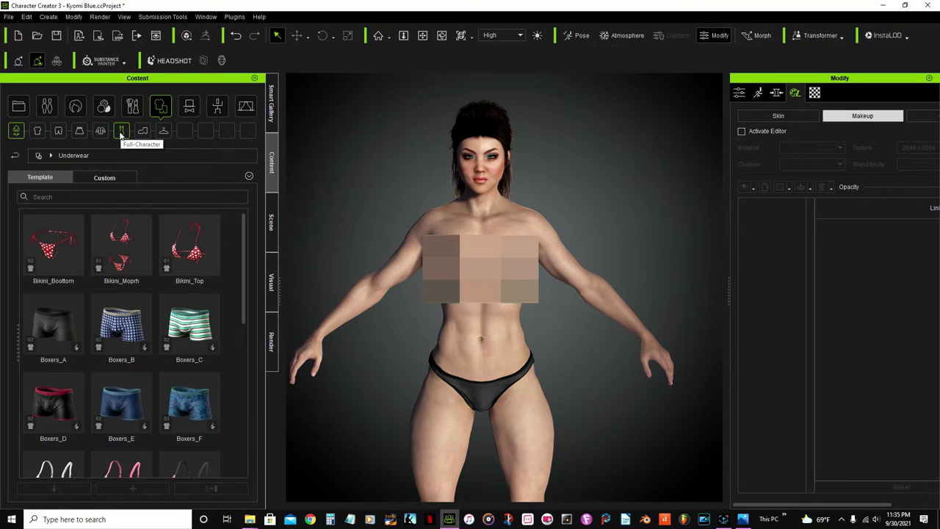
pyautogui.click(122, 131)
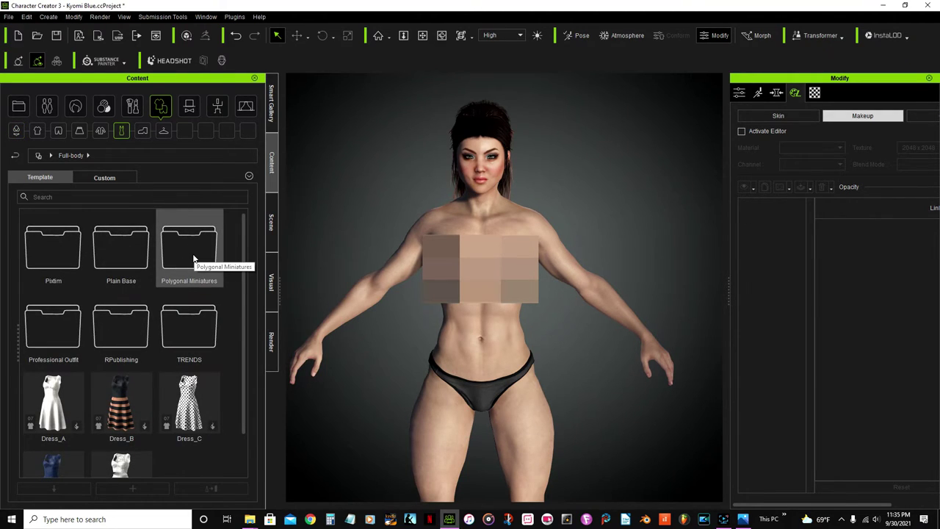
pyautogui.doubleClick(193, 258)
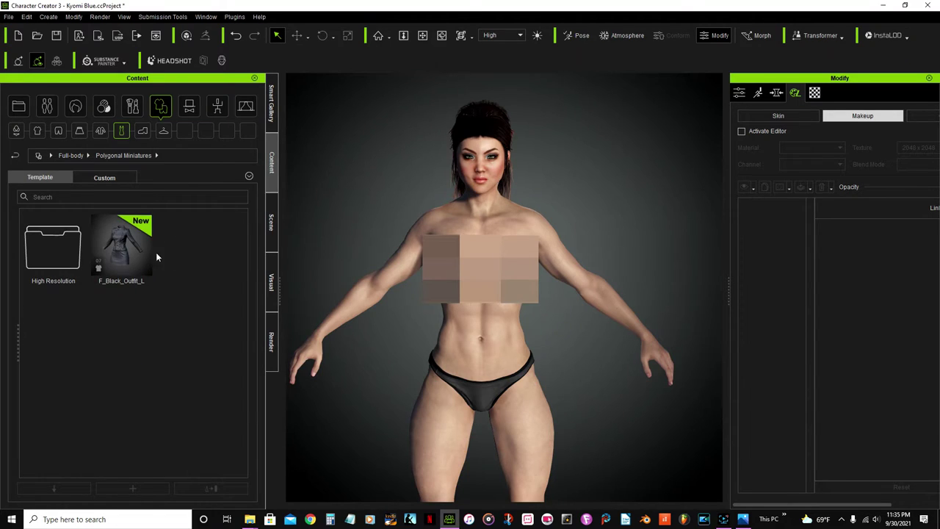
pyautogui.doubleClick(59, 250)
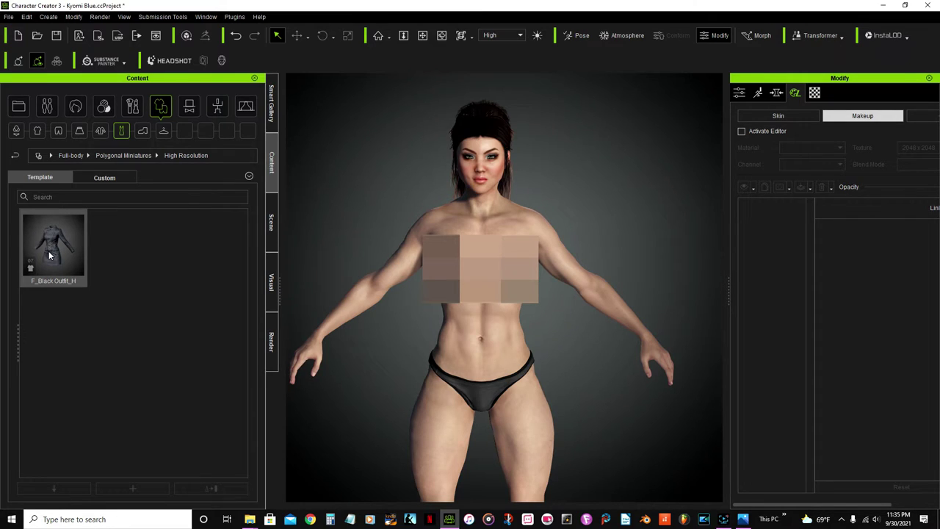
pyautogui.doubleClick(59, 248)
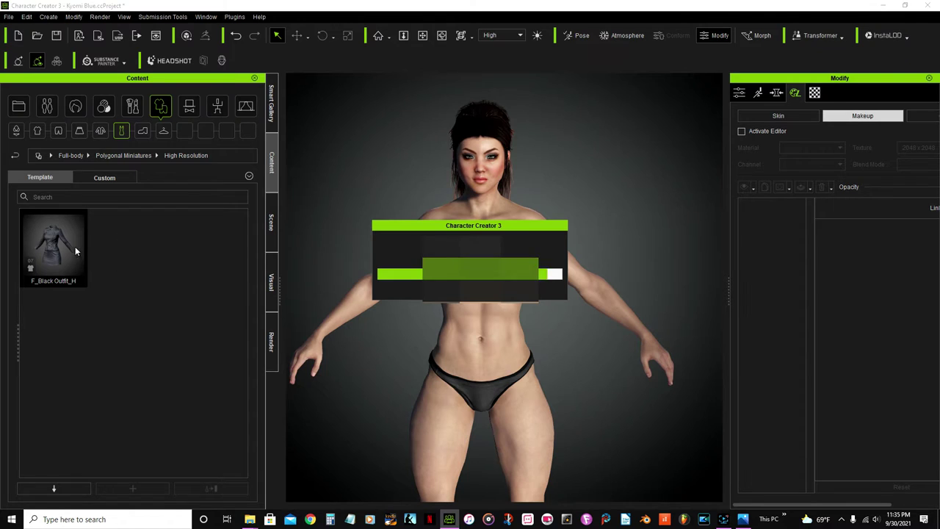
# - Add the F_BLZ Boots Heels_H shoes from the high-resolution Polygonal Miniatures collection to the character
pyautogui.scroll(-3, 457, 154)
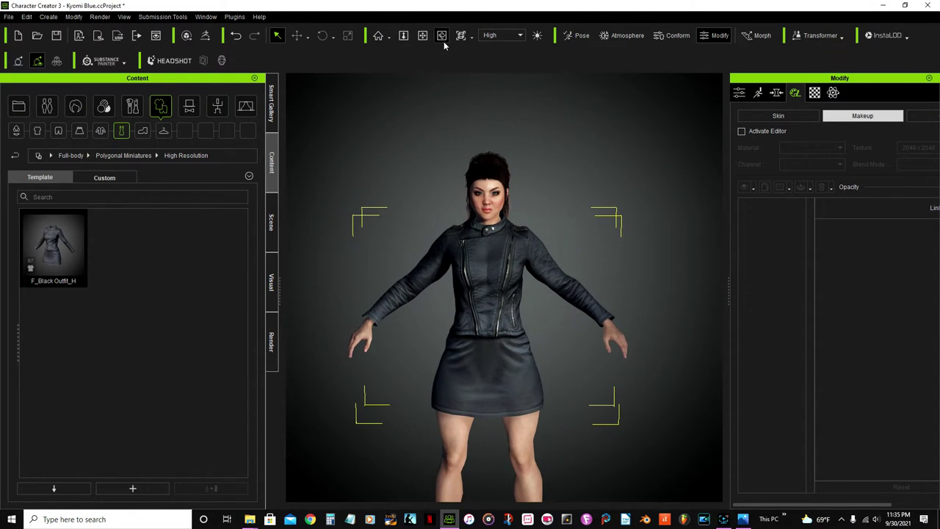
pyautogui.click(441, 35)
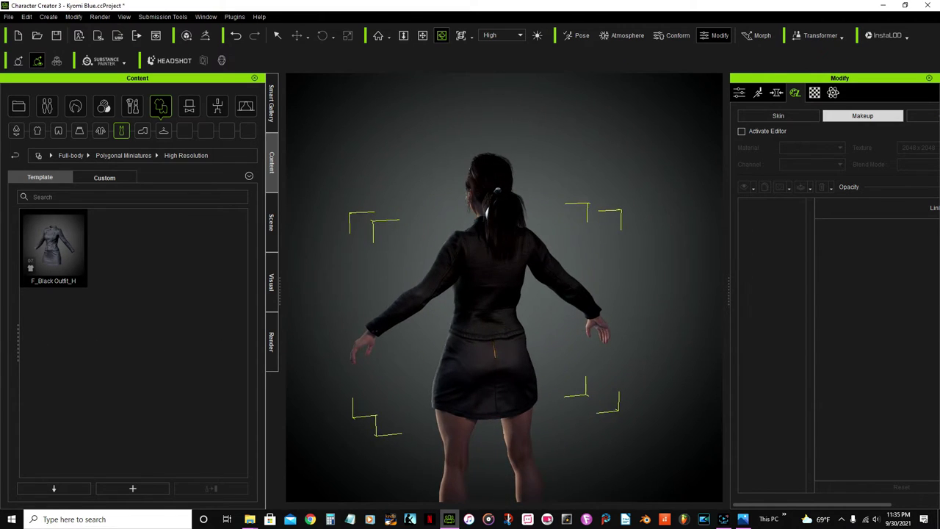
pyautogui.scroll(-3, 579, 337)
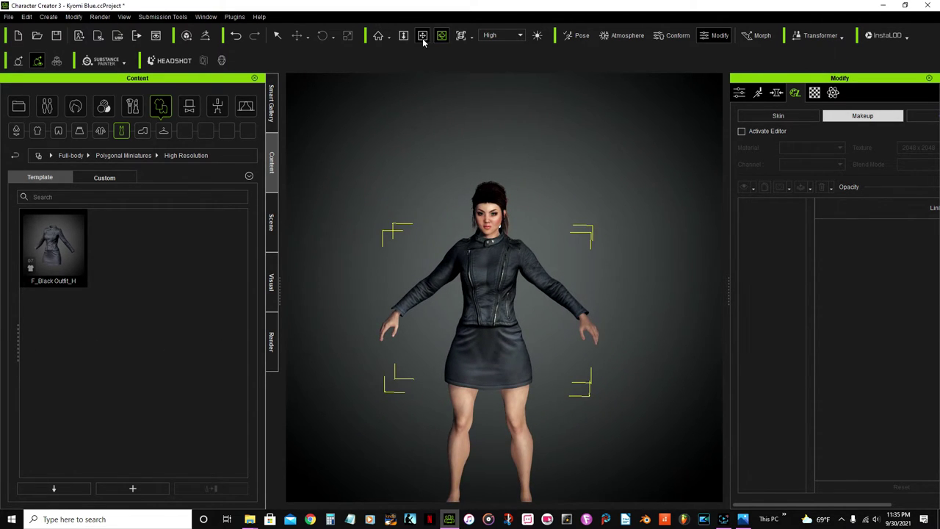
pyautogui.click(423, 38)
pyautogui.scroll(2, 474, 196)
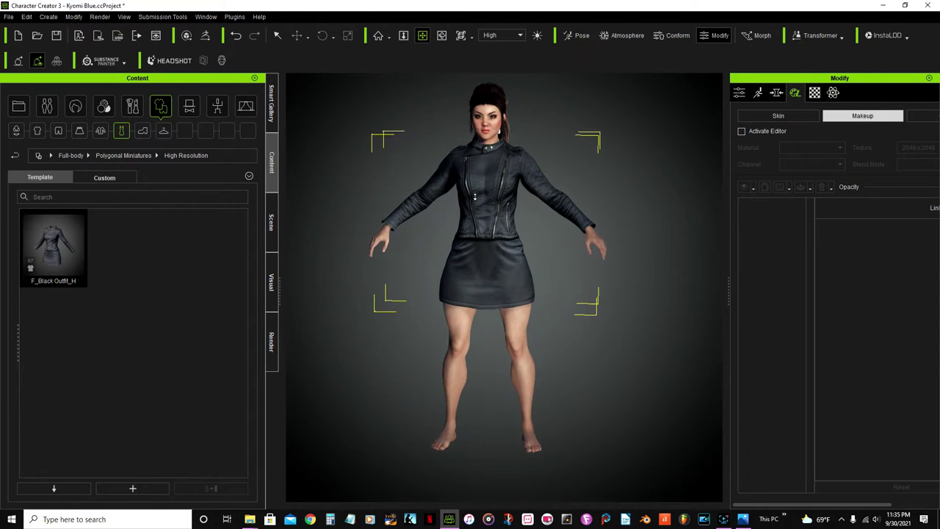
pyautogui.click(143, 135)
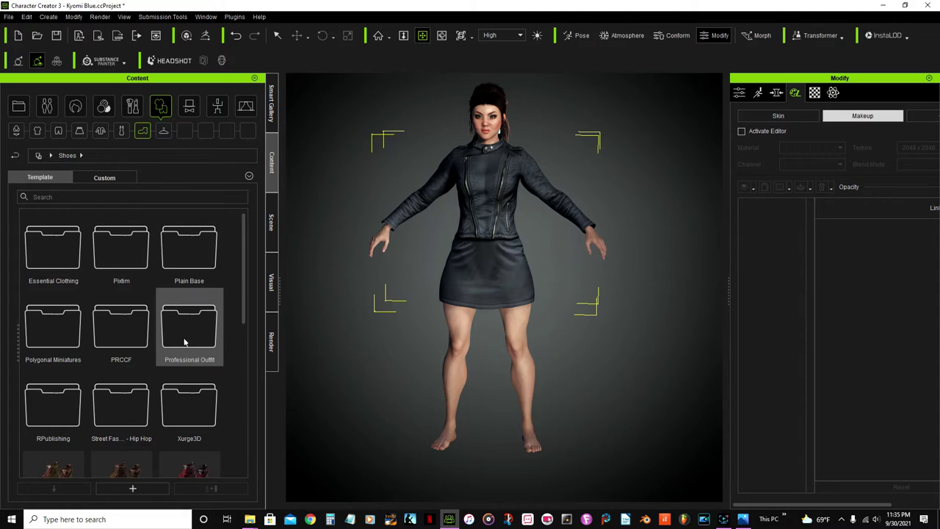
pyautogui.doubleClick(56, 329)
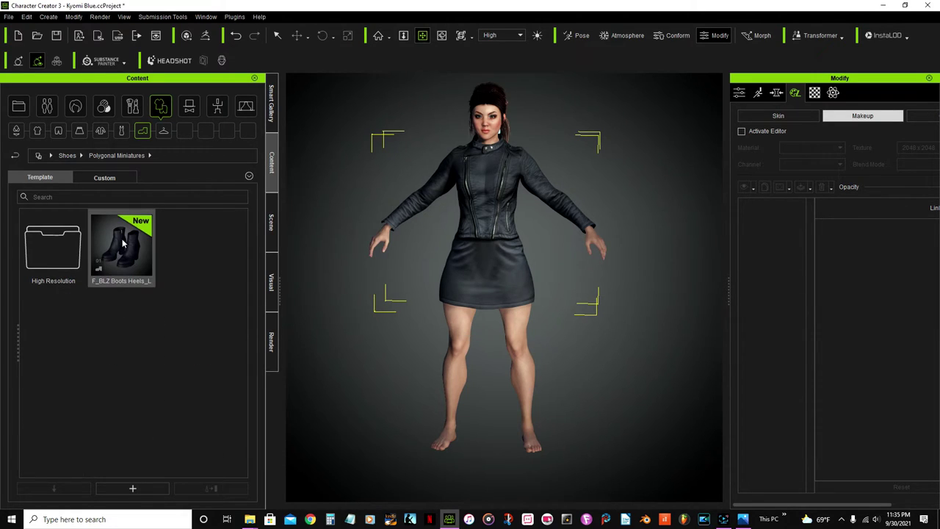
pyautogui.doubleClick(52, 241)
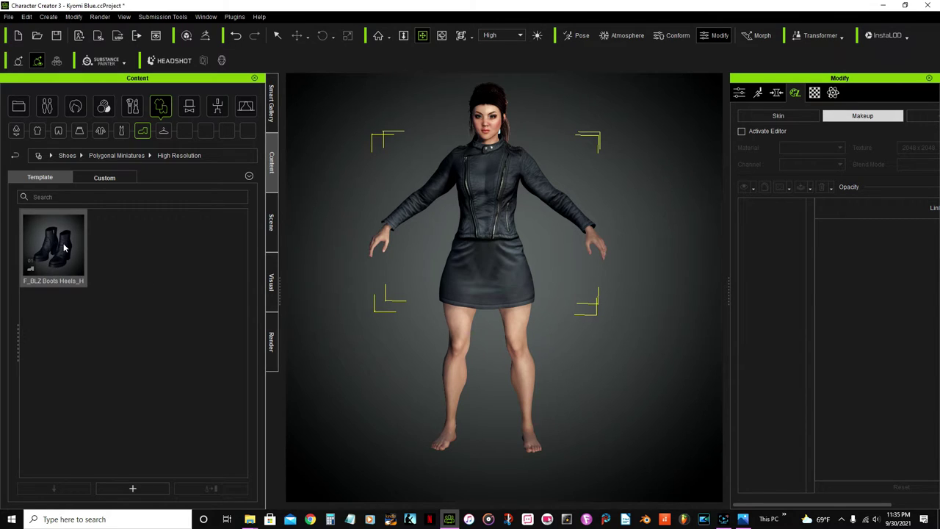
pyautogui.doubleClick(63, 248)
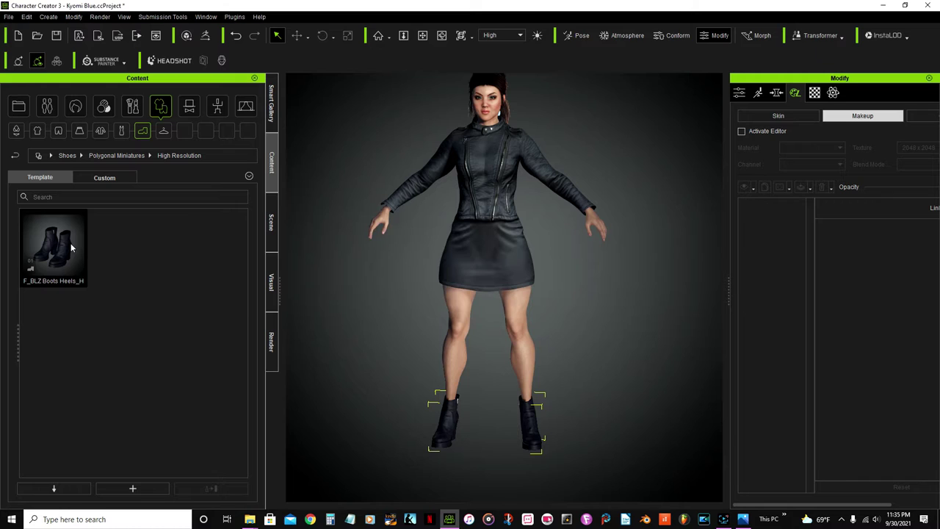
# - Lighten the boots by adjusting the color of their Base Color texture, with Brightness set to 11
pyautogui.click(441, 38)
pyautogui.moveTo(548, 379)
pyautogui.mouseDown()
pyautogui.moveTo(132, 404)
pyautogui.moveTo(366, 408)
pyautogui.moveTo(572, 394)
pyautogui.moveTo(545, 375)
pyautogui.mouseUp()
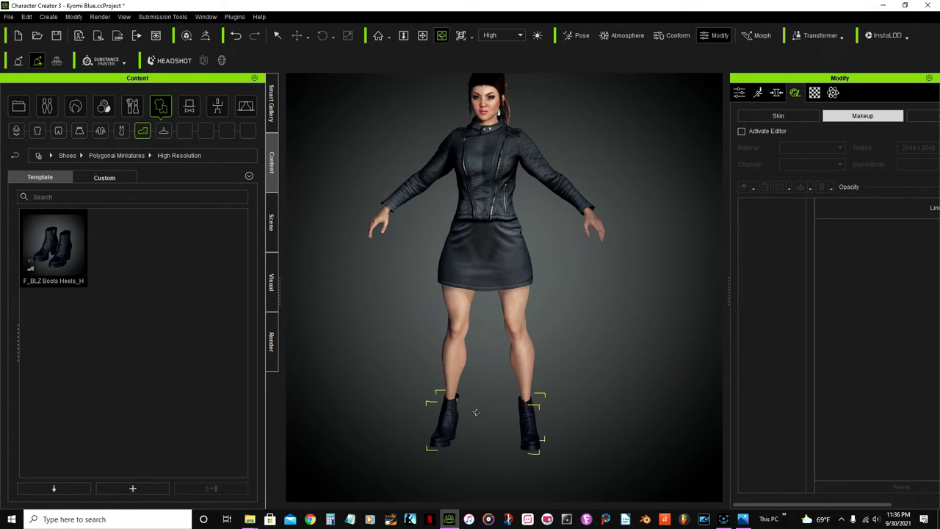
pyautogui.click(815, 94)
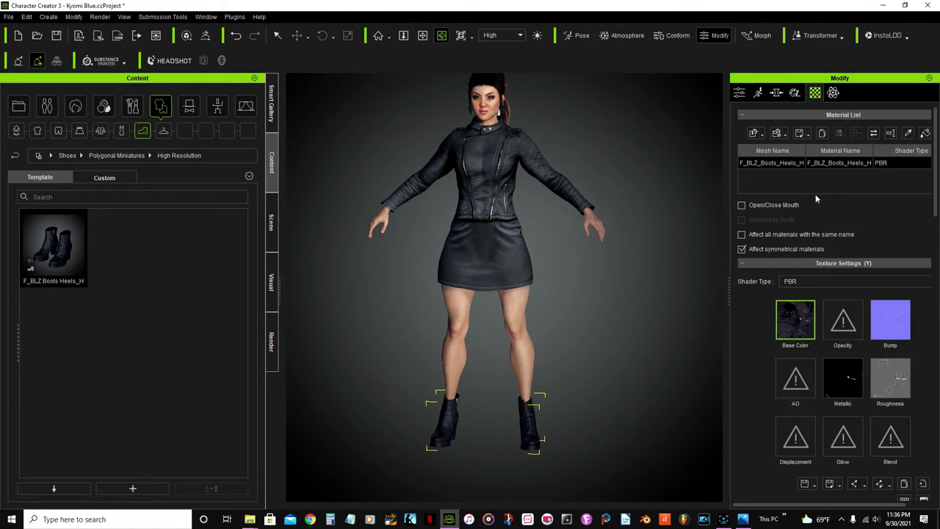
pyautogui.click(904, 500)
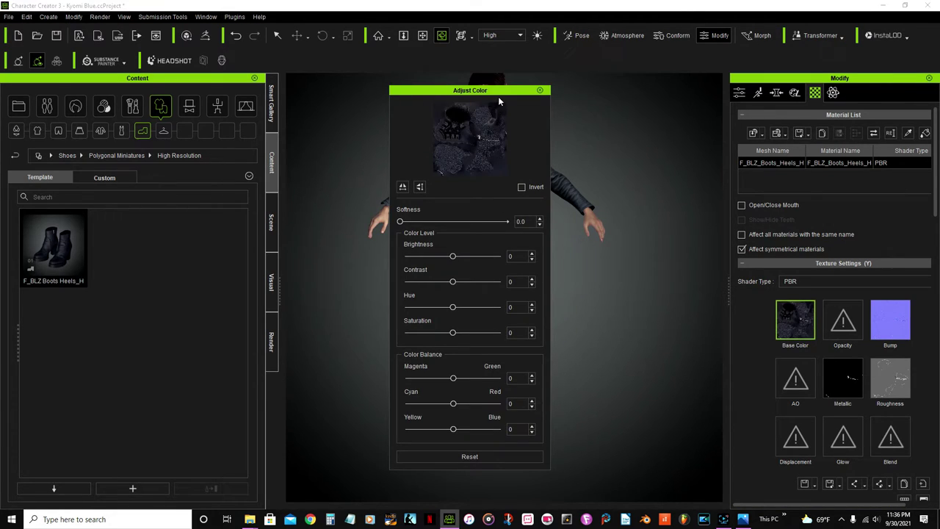
pyautogui.moveTo(498, 98); pyautogui.dragTo(675, 100)
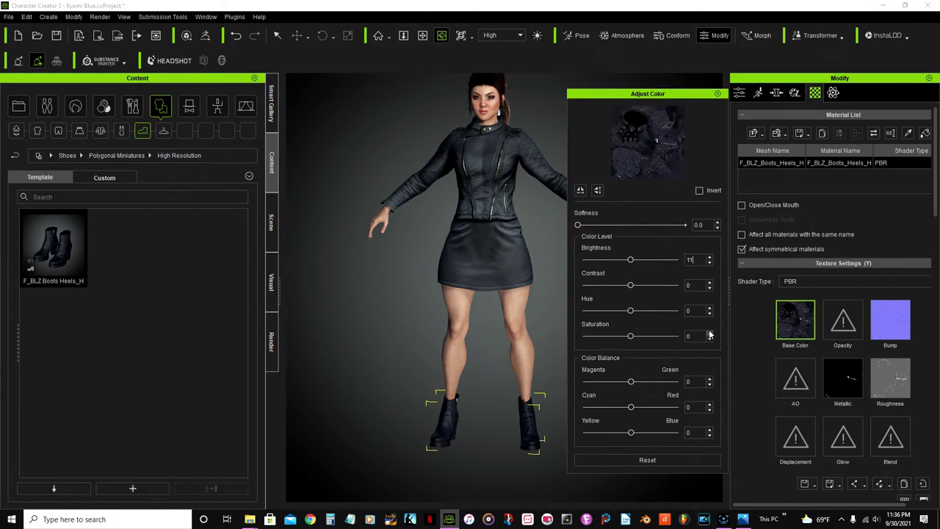
pyautogui.press('Return')
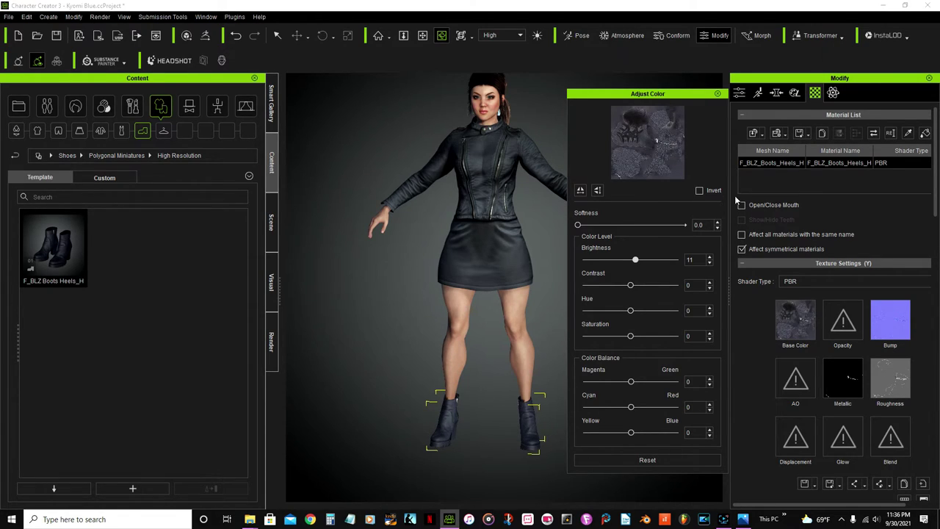
pyautogui.click(717, 93)
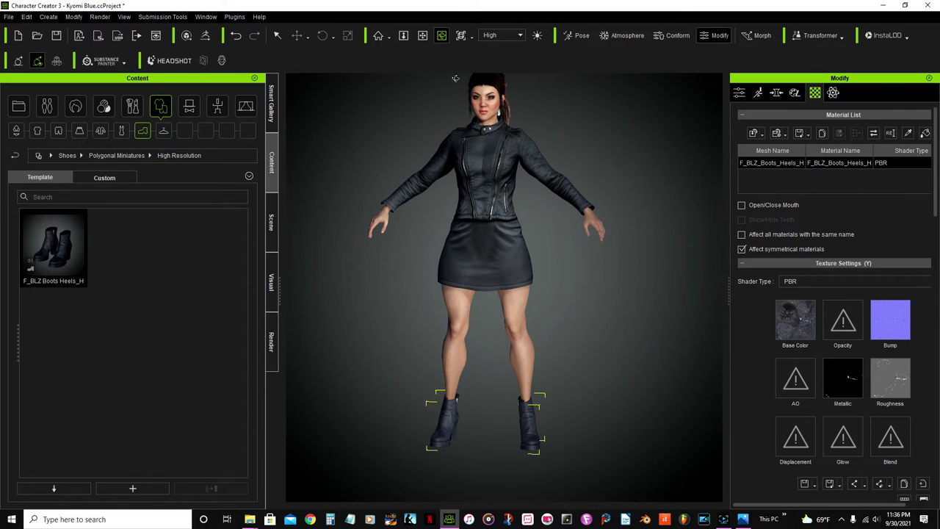
# - Apply the Studio_02 stage from the IBL collection as the scene's lighting and backdrop
pyautogui.click(422, 35)
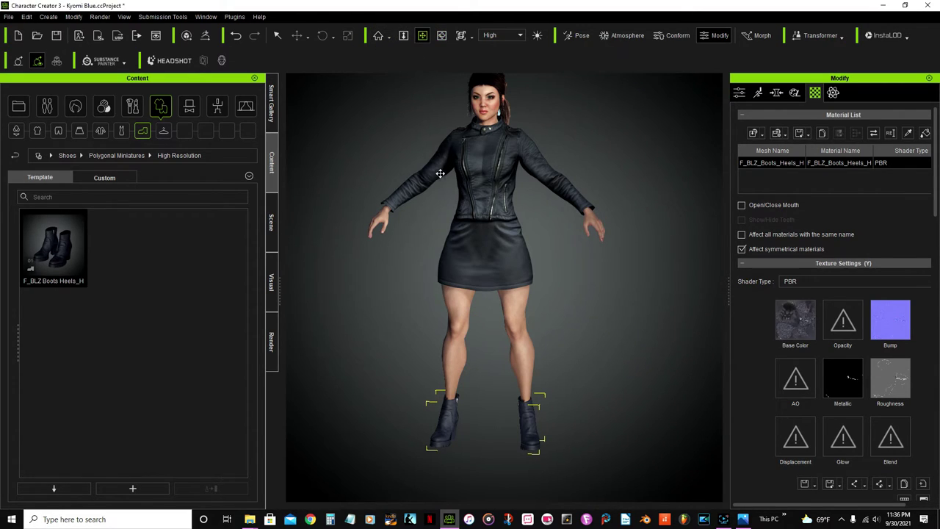
pyautogui.moveTo(439, 173); pyautogui.dragTo(441, 222)
pyautogui.scroll(2, 441, 223)
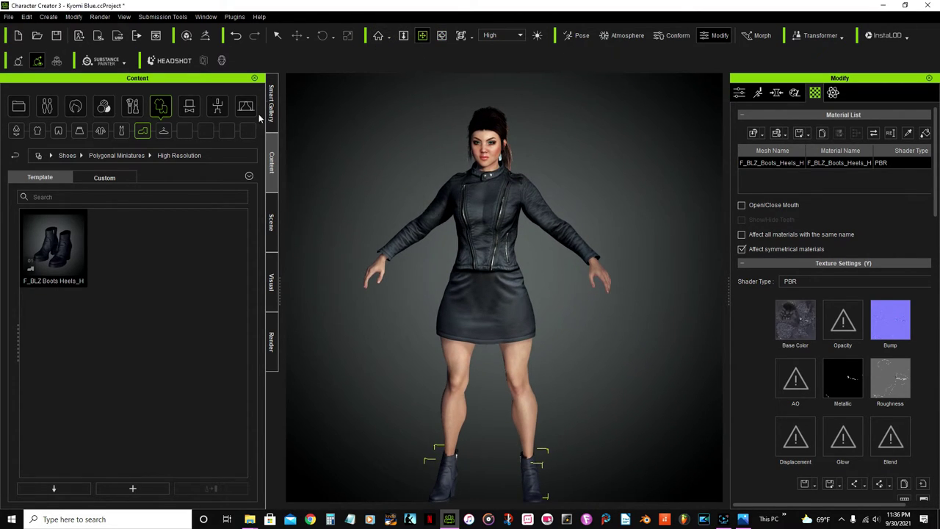
pyautogui.click(20, 106)
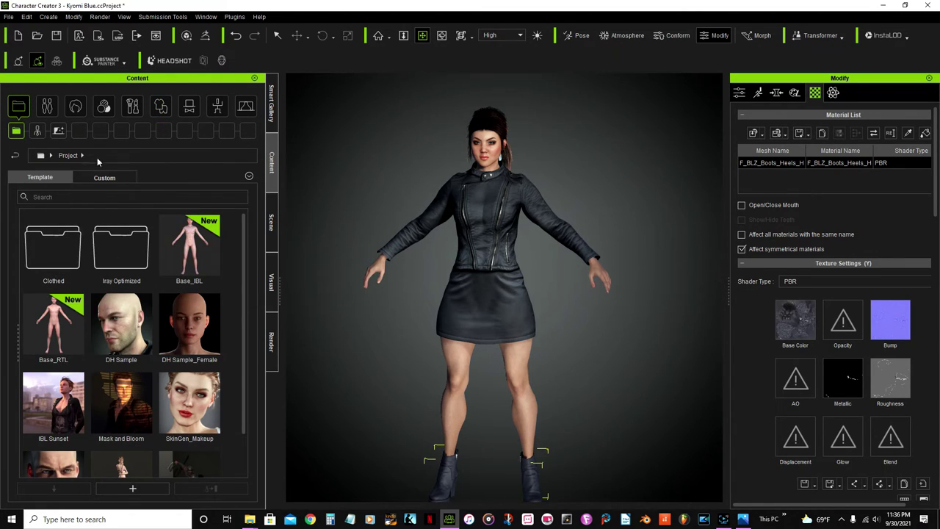
pyautogui.click(59, 131)
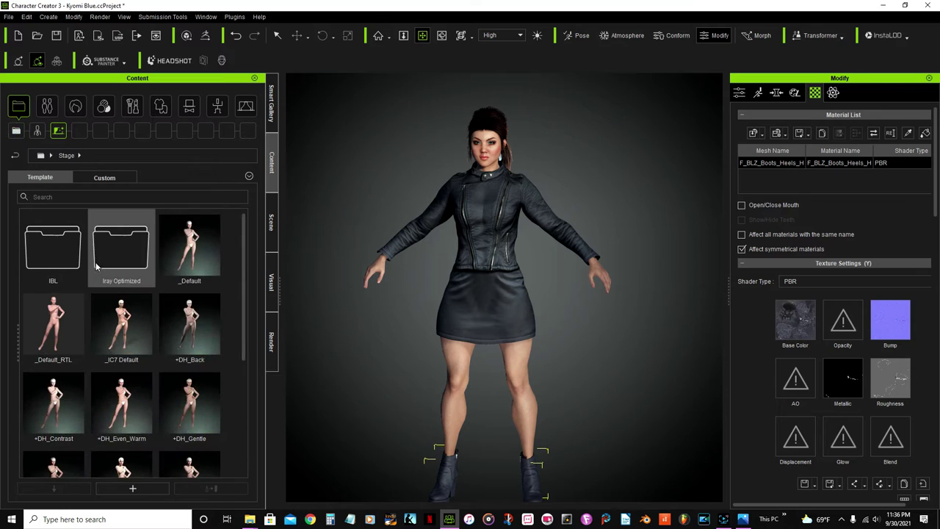
pyautogui.doubleClick(66, 254)
pyautogui.scroll(-5, 166, 300)
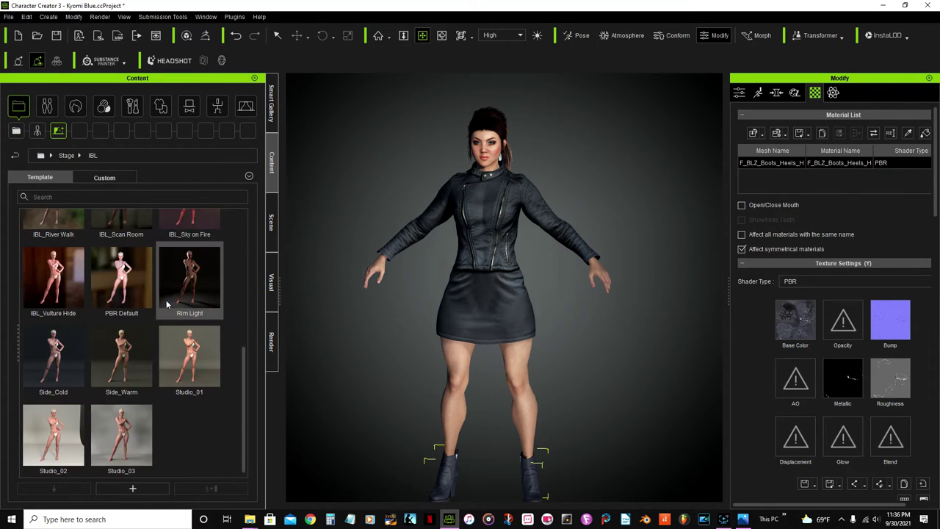
pyautogui.moveTo(59, 438)
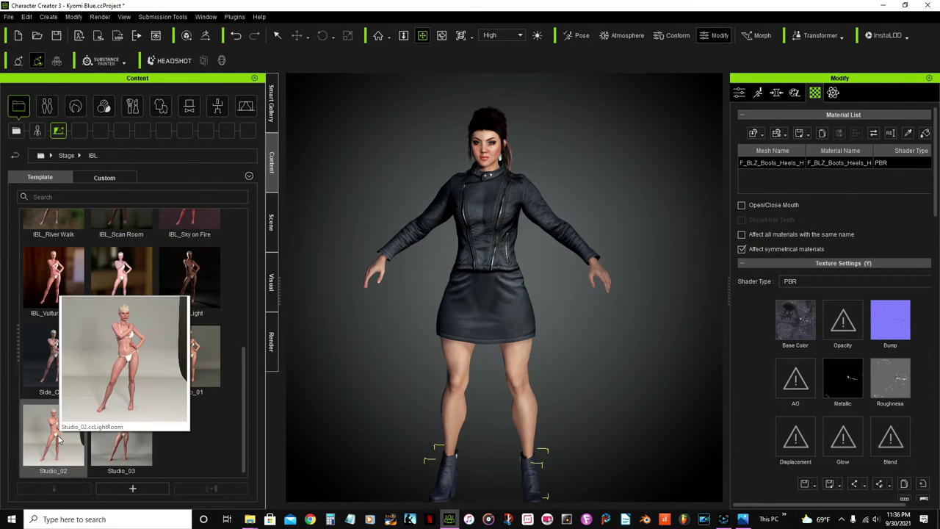
pyautogui.doubleClick(59, 438)
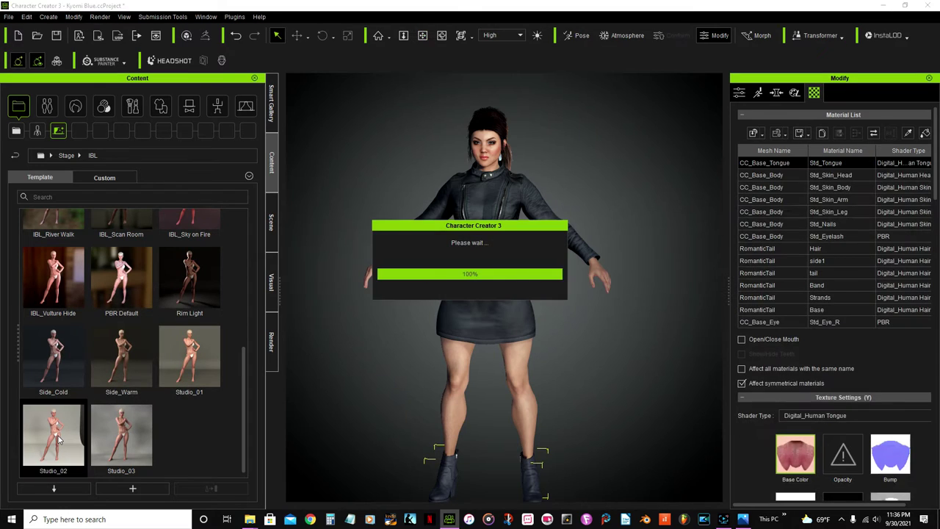
# - Examine the dressed character under the studio lighting from the front, the side and at full-body distance
pyautogui.scroll(5, 525, 166)
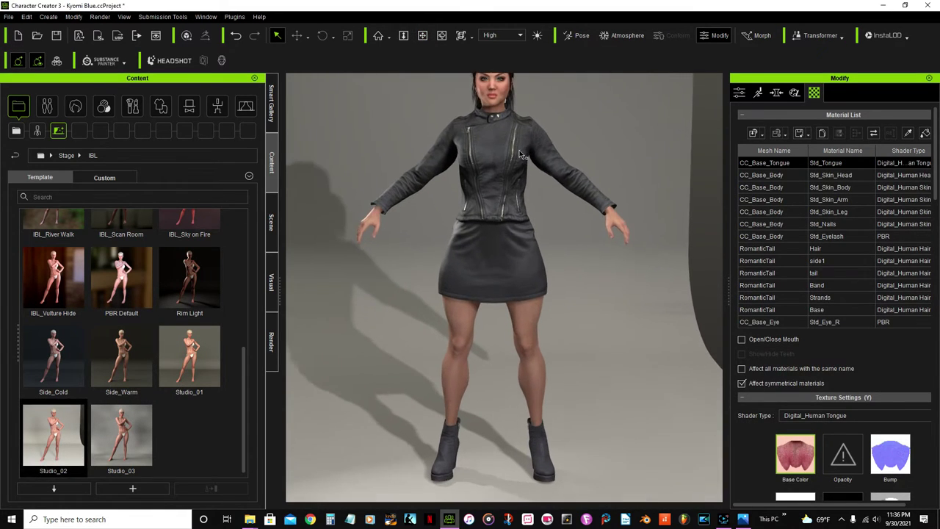
pyautogui.click(423, 36)
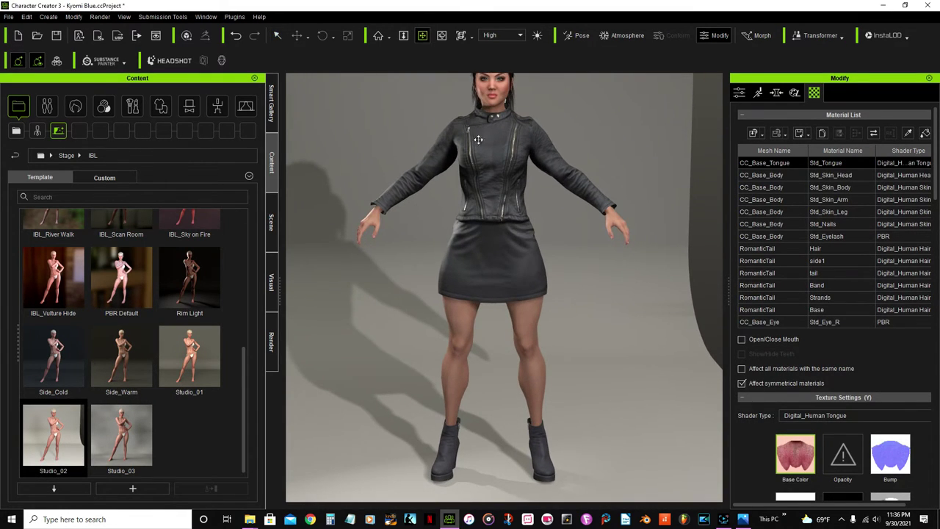
pyautogui.moveTo(478, 141); pyautogui.dragTo(503, 270)
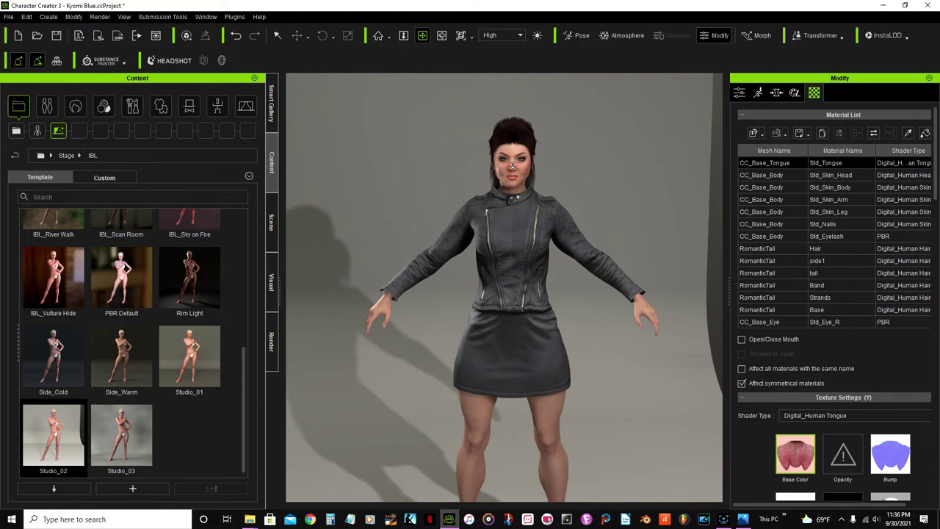
pyautogui.scroll(2, 478, 107)
pyautogui.click(441, 36)
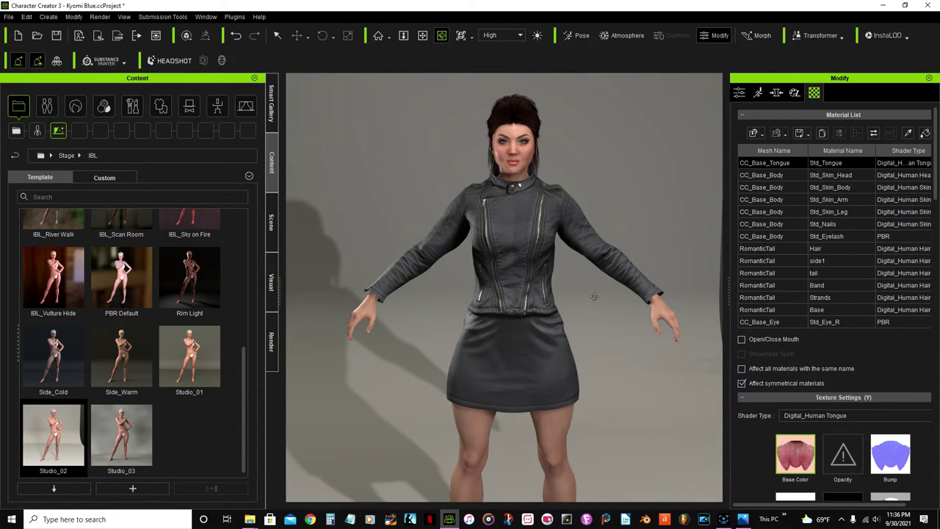
pyautogui.moveTo(593, 297); pyautogui.dragTo(668, 375)
pyautogui.moveTo(401, 395); pyautogui.dragTo(490, 404)
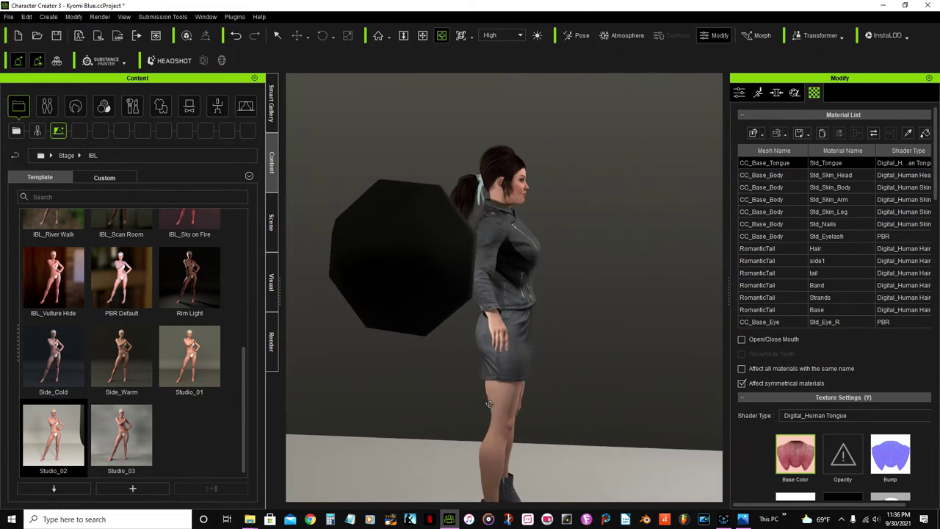
pyautogui.moveTo(496, 361); pyautogui.dragTo(510, 147)
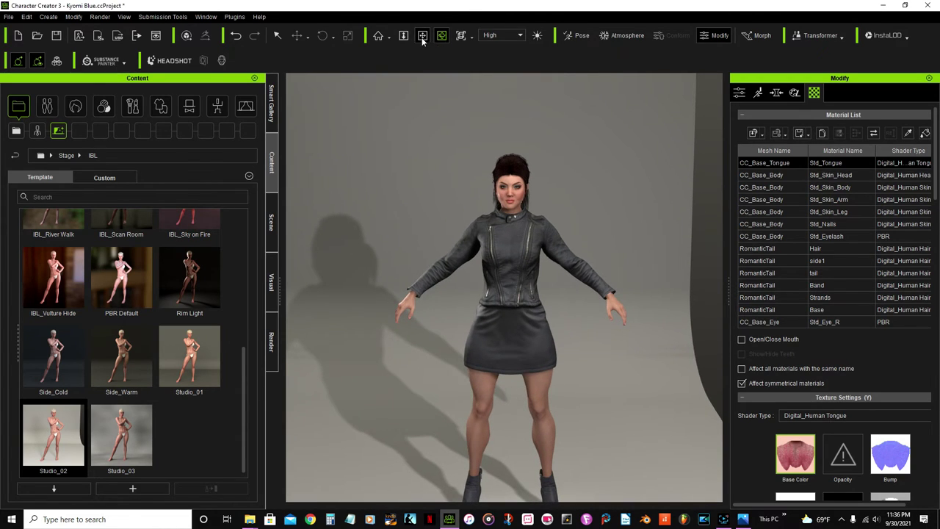
pyautogui.click(422, 35)
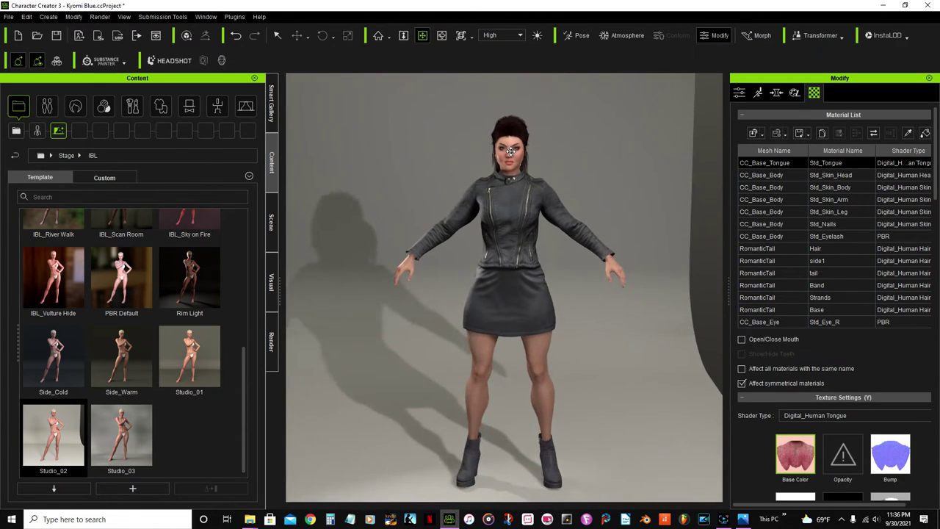
# - Apply the _Stand F pose from the Motion library to the character
pyautogui.click(217, 106)
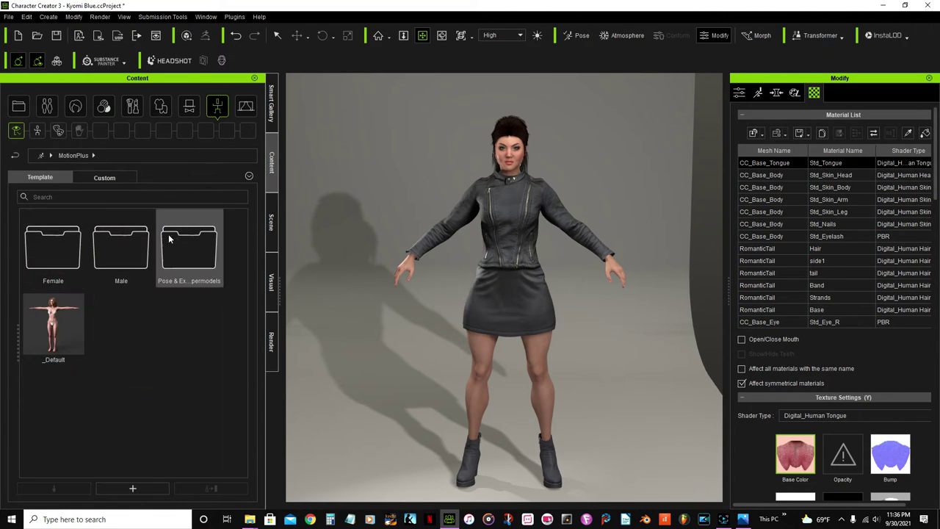
pyautogui.click(38, 131)
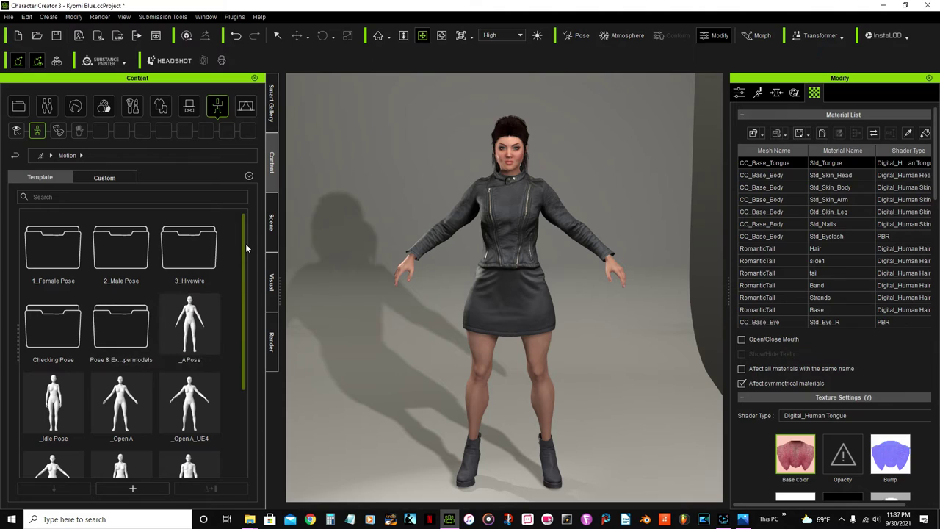
pyautogui.moveTo(246, 247); pyautogui.dragTo(221, 323)
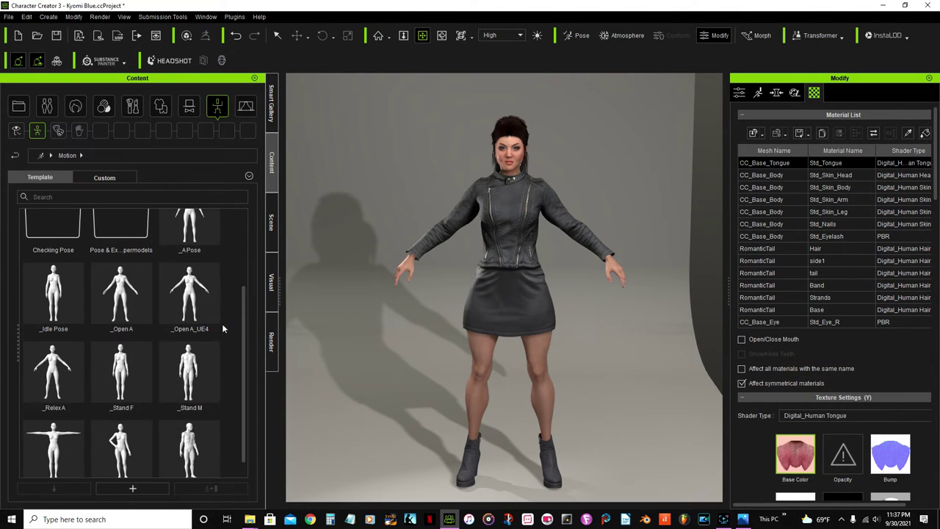
pyautogui.doubleClick(127, 380)
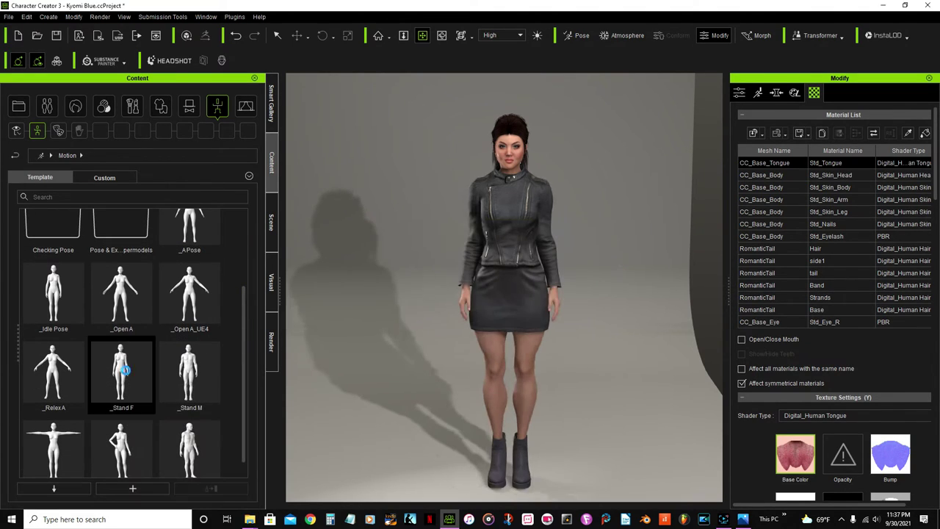
pyautogui.click(443, 38)
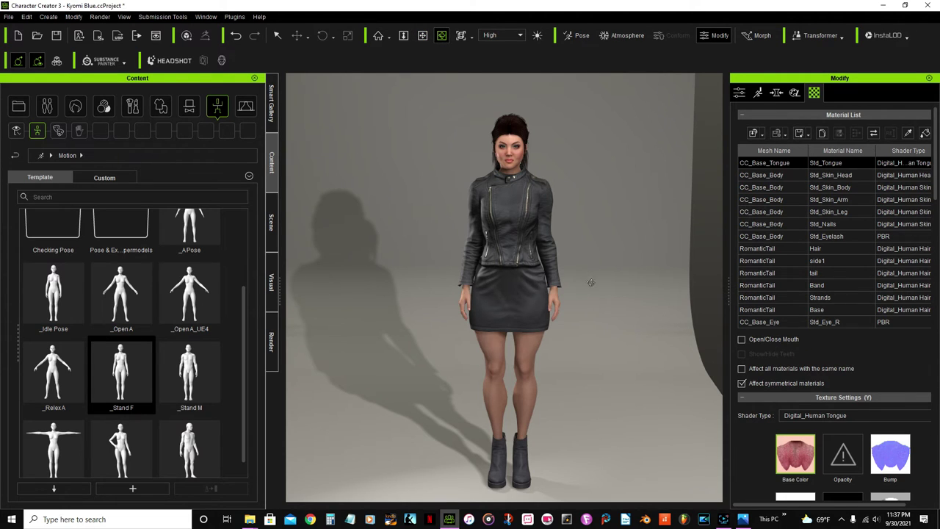
pyautogui.moveTo(591, 283); pyautogui.dragTo(489, 319, button='right')
pyautogui.moveTo(658, 331); pyautogui.dragTo(419, 340, button='right')
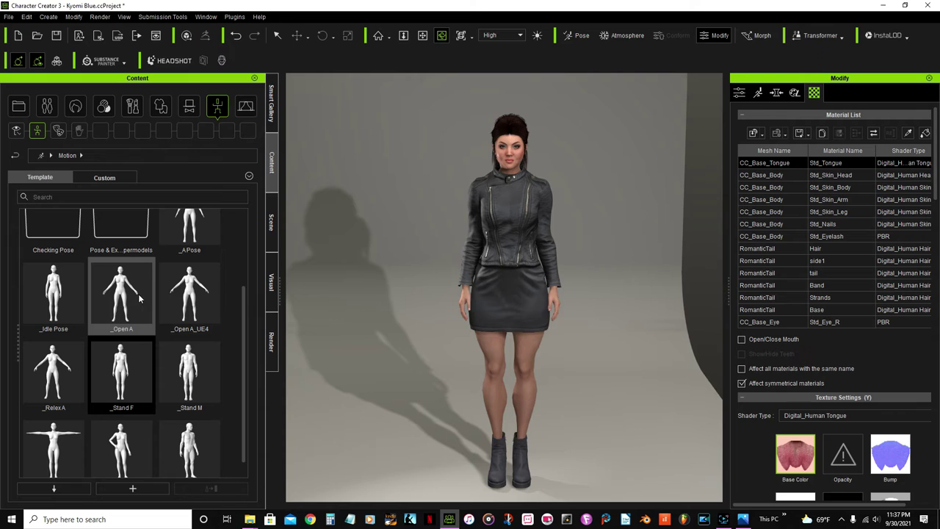
pyautogui.moveTo(589, 221); pyautogui.dragTo(653, 290, button='right')
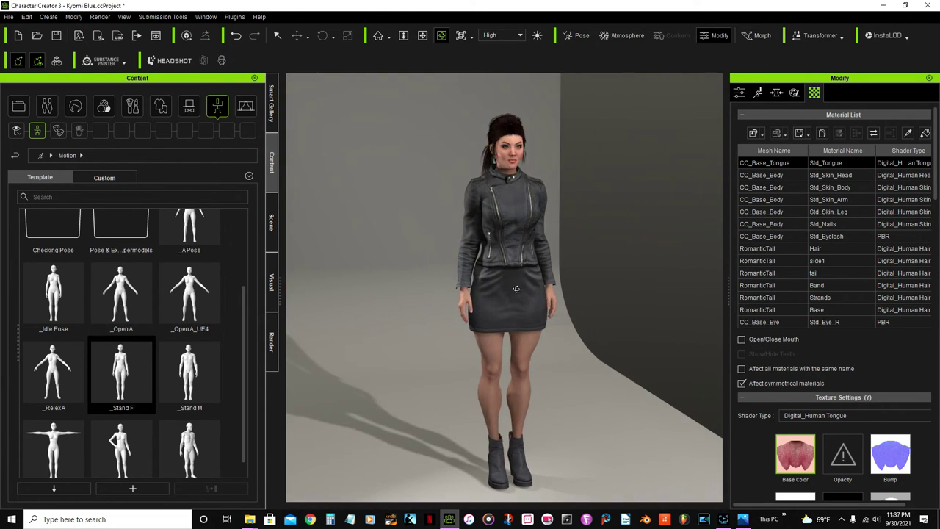
# - Try the Standing_Pose01 pose from the female Stand Pose set of Pose Expression-Supermodels on the character
pyautogui.moveTo(558, 264); pyautogui.dragTo(514, 270, button='right')
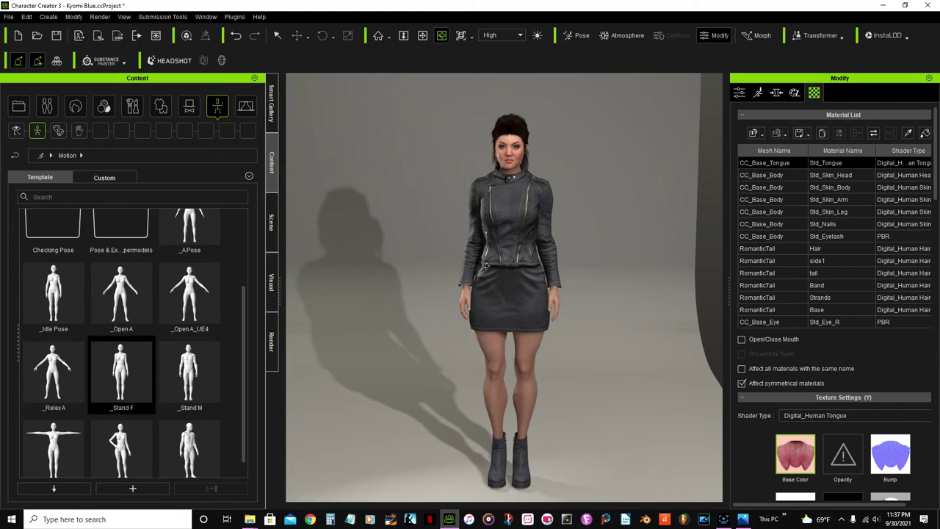
pyautogui.scroll(3, 156, 251)
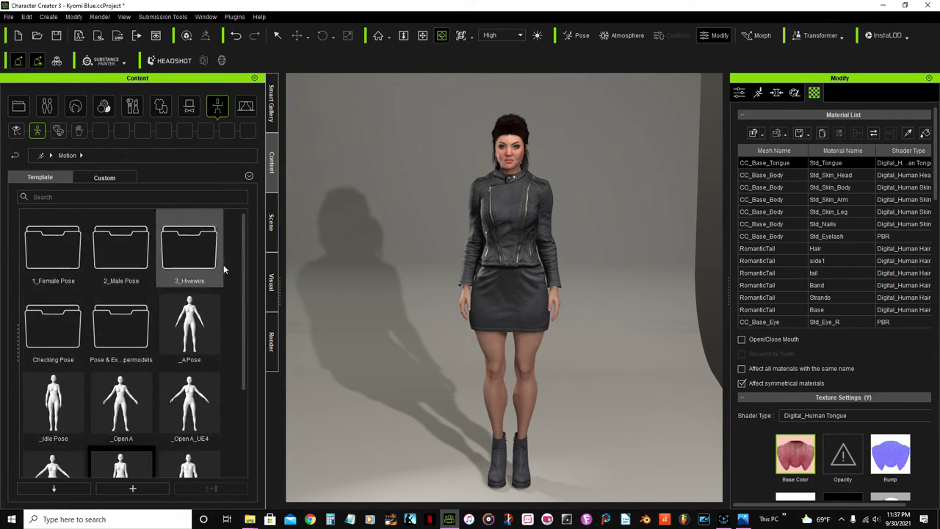
pyautogui.doubleClick(120, 334)
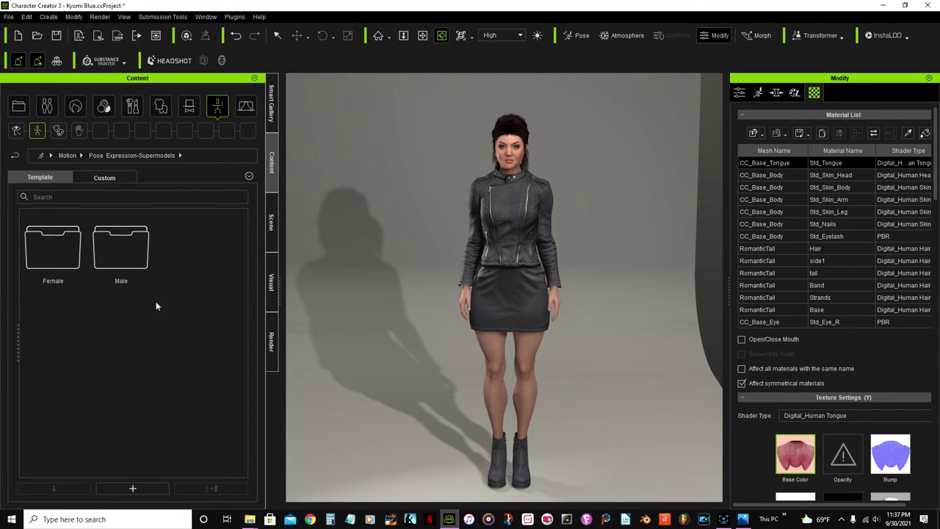
pyautogui.doubleClick(55, 252)
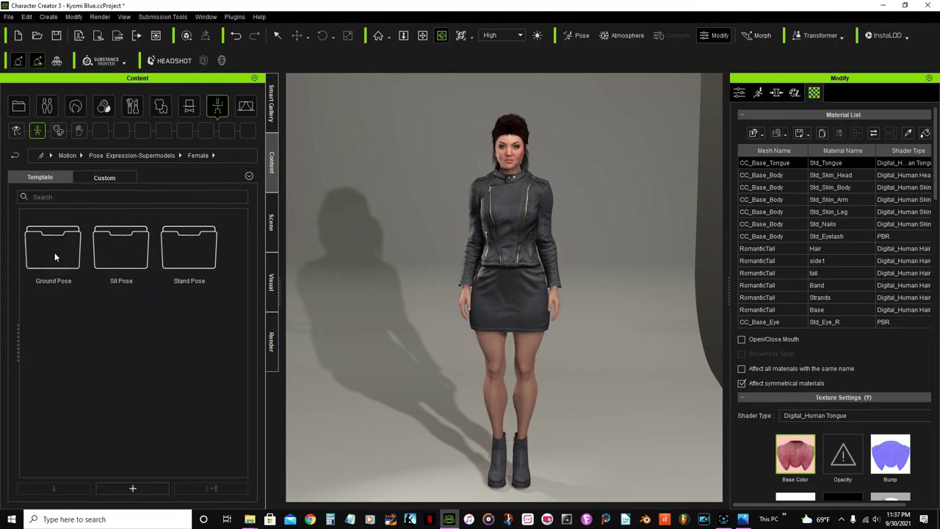
pyautogui.doubleClick(168, 263)
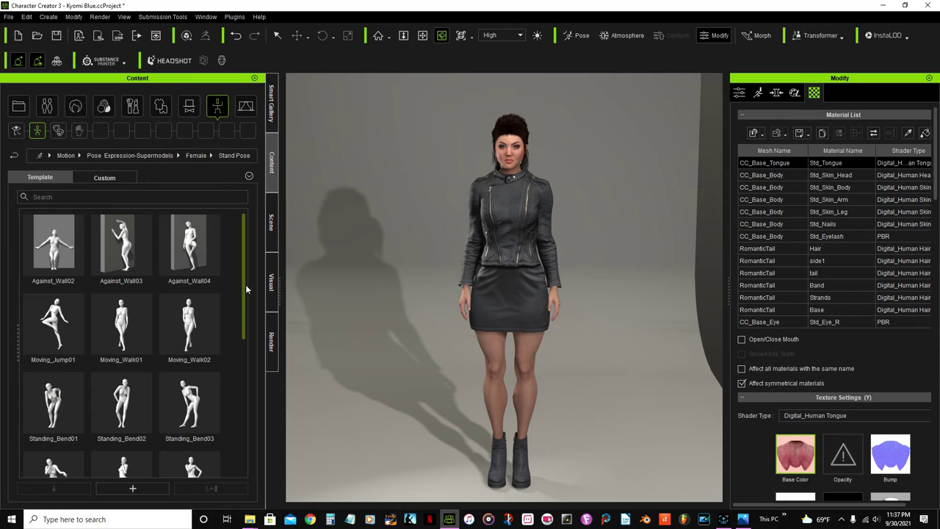
pyautogui.moveTo(245, 284); pyautogui.dragTo(237, 346)
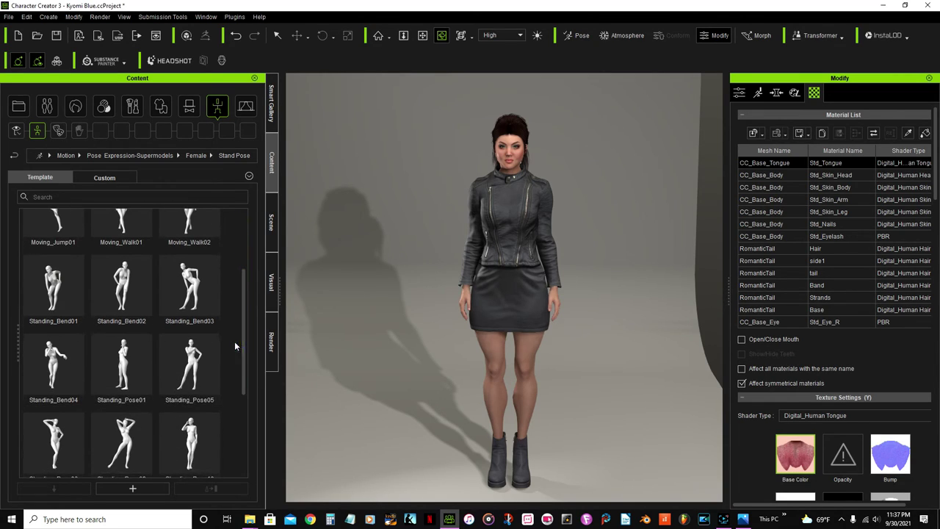
pyautogui.doubleClick(123, 362)
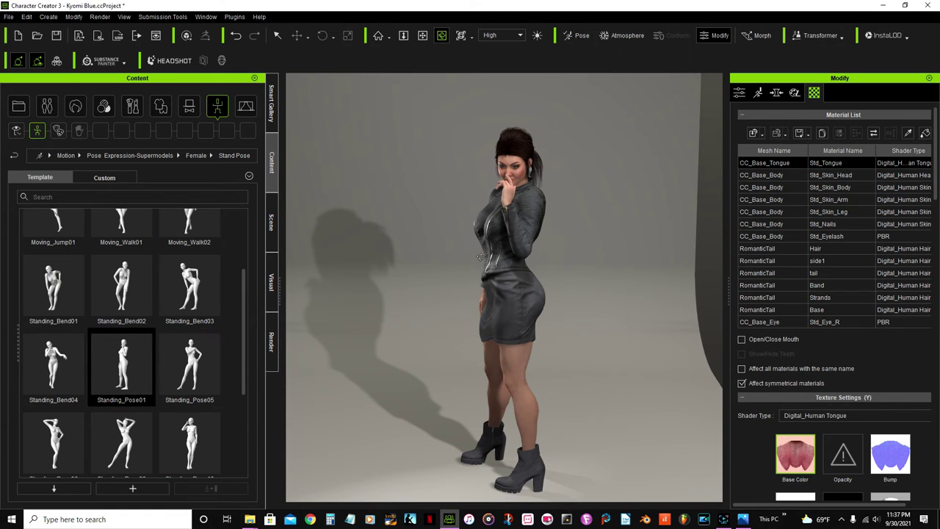
pyautogui.moveTo(450, 302); pyautogui.dragTo(478, 288, button='right')
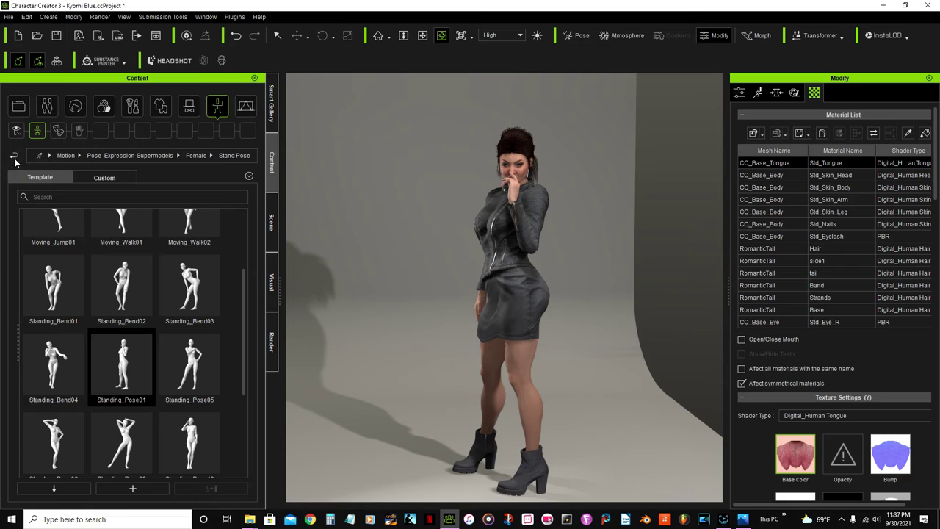
# - Put the character back into the _Stand F pose from the main Motion library
pyautogui.click(37, 130)
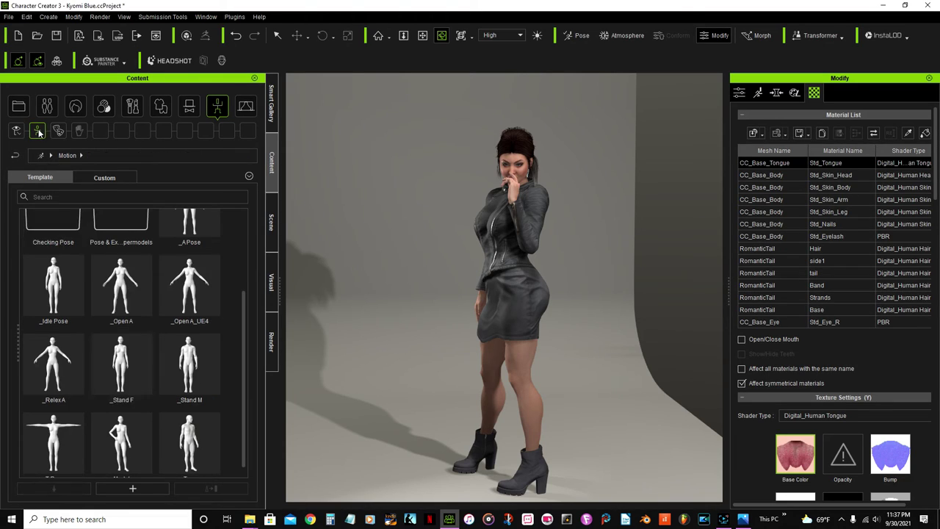
pyautogui.doubleClick(122, 359)
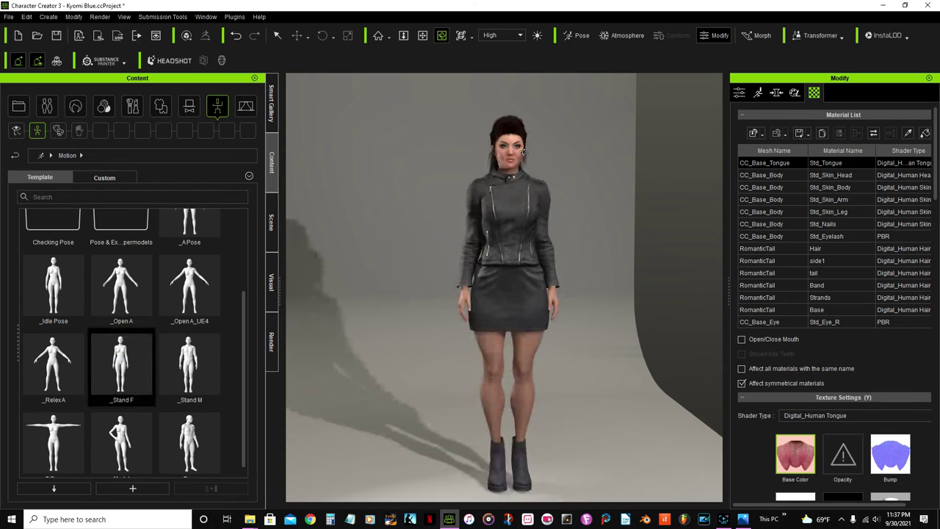
# - Examine the finished character in the studio stage from slightly different angles and distances
pyautogui.scroll(-2, 553, 233)
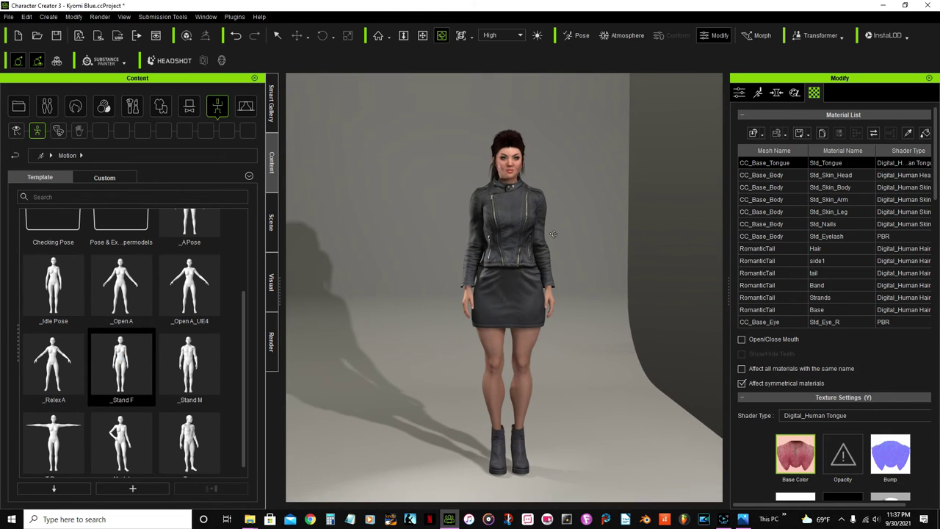
pyautogui.moveTo(583, 272); pyautogui.dragTo(571, 352, button='right')
pyautogui.scroll(2, 540, 298)
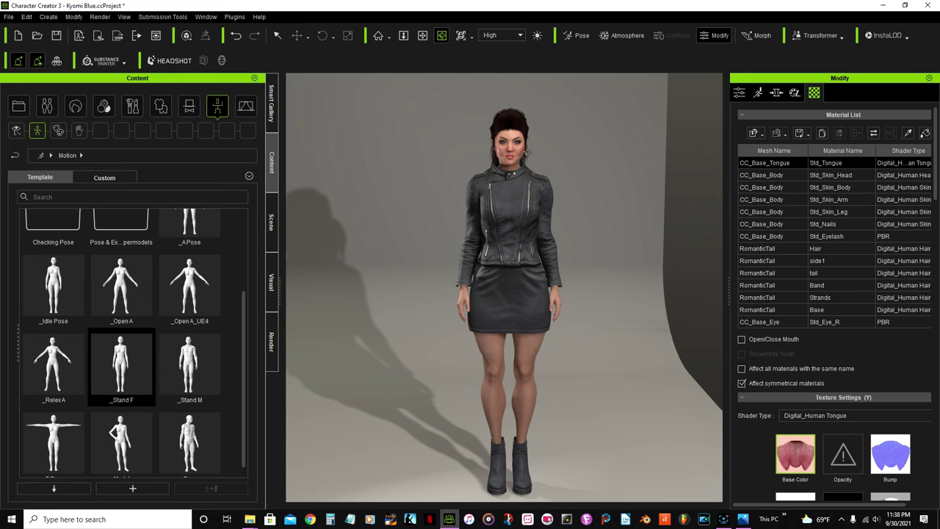
pyautogui.moveTo(625, 298); pyautogui.dragTo(637, 334)
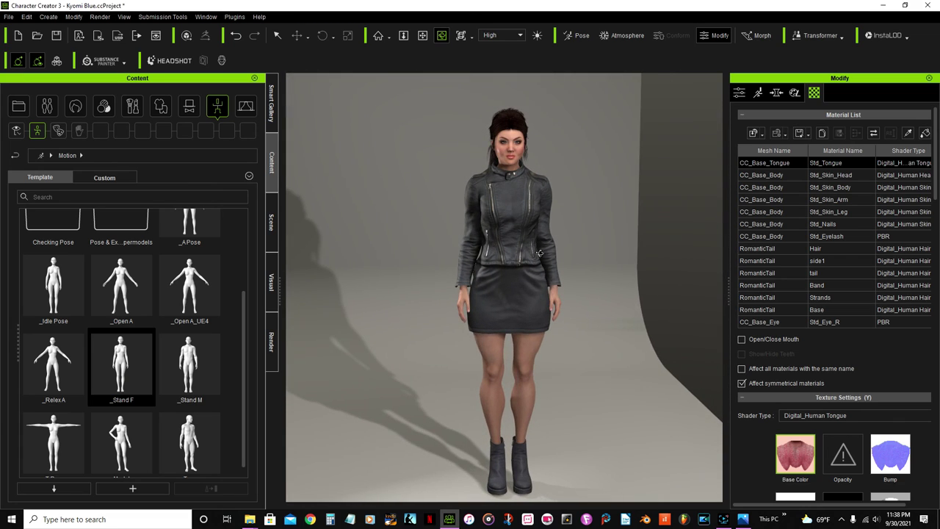
pyautogui.scroll(1, 499, 243)
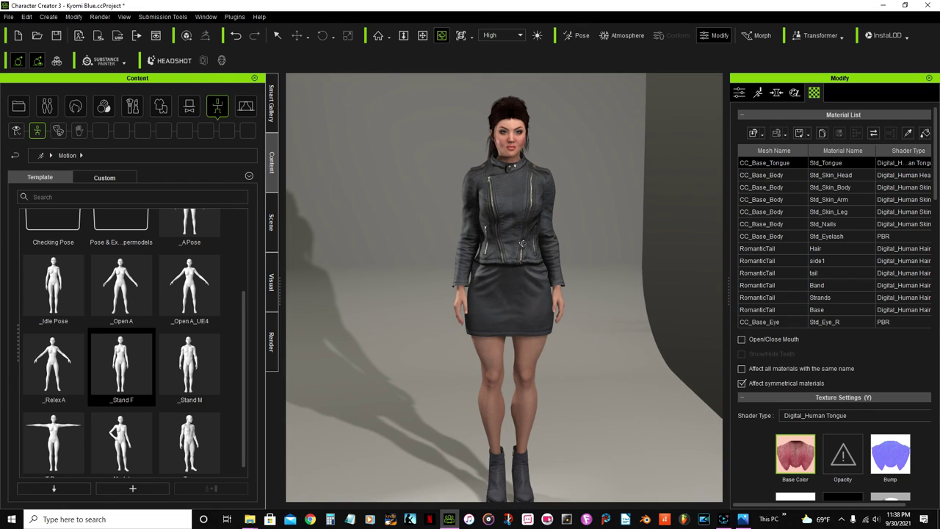
pyautogui.scroll(-2, 532, 212)
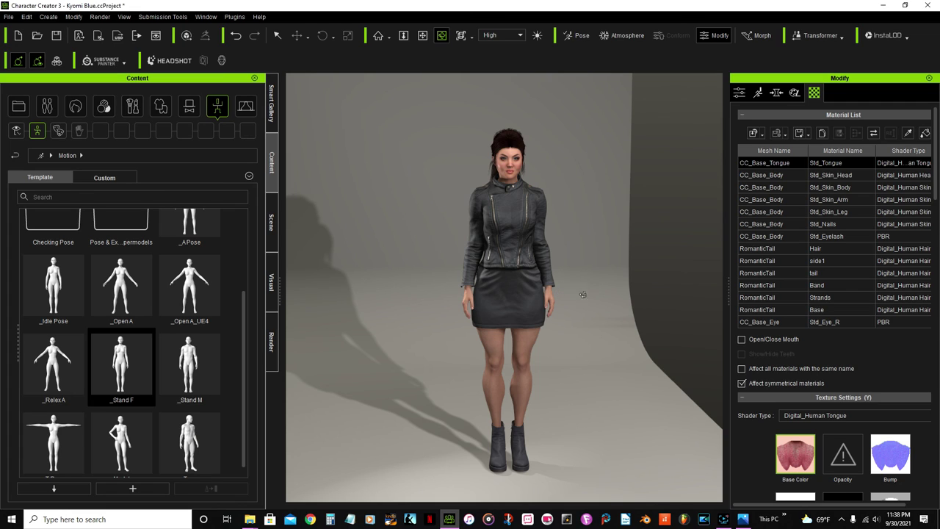
pyautogui.moveTo(582, 294); pyautogui.dragTo(615, 305)
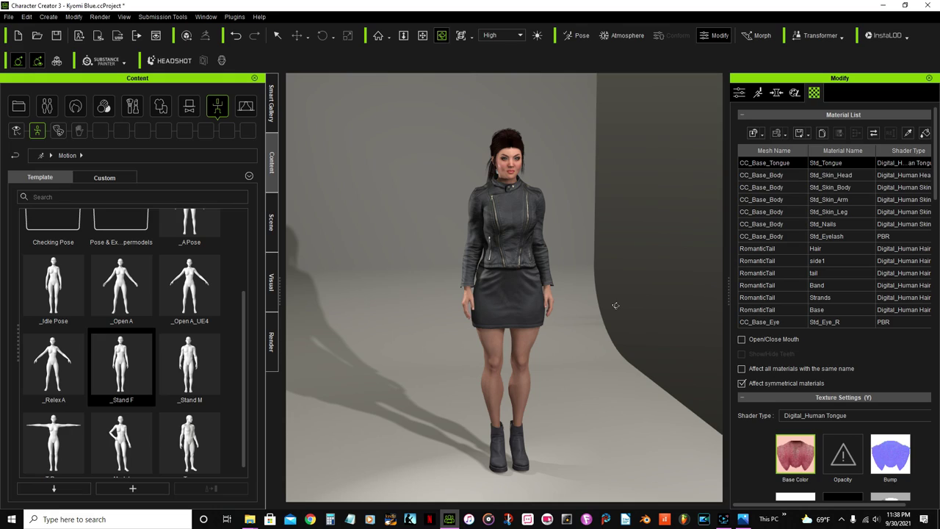